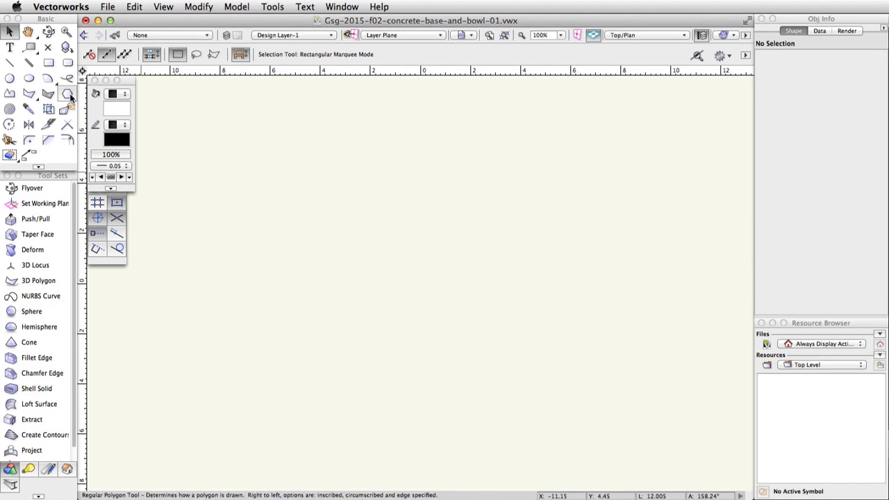
Create a rectangle 12.5 wide and 21.65 high, placing its upper-left corner at about X -3.85, Y 4.1.
double_click(48, 63)
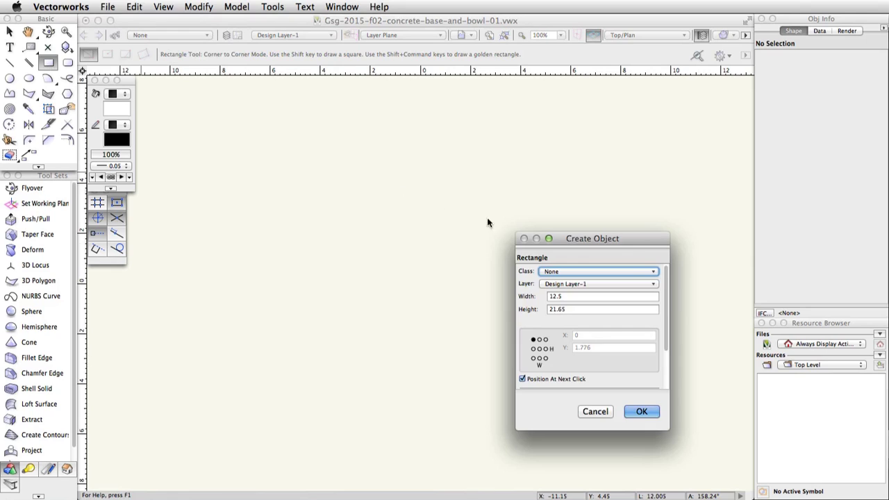
drag(643, 247, 483, 164)
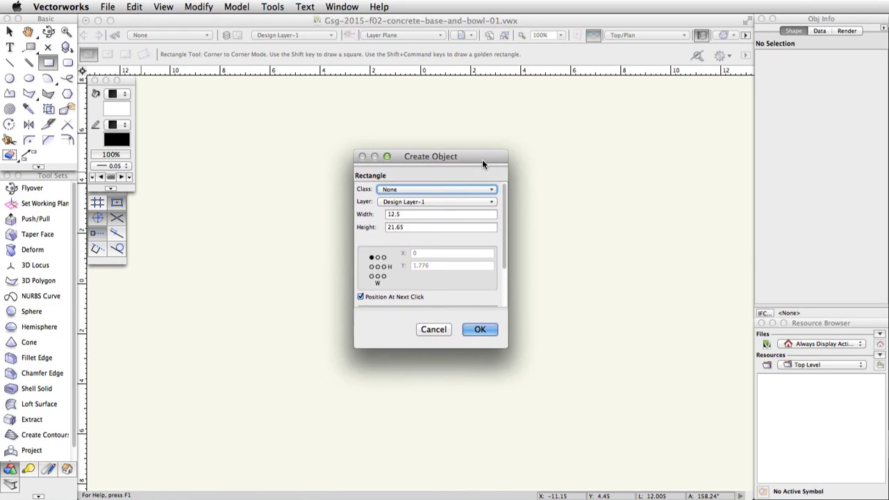
click(429, 216)
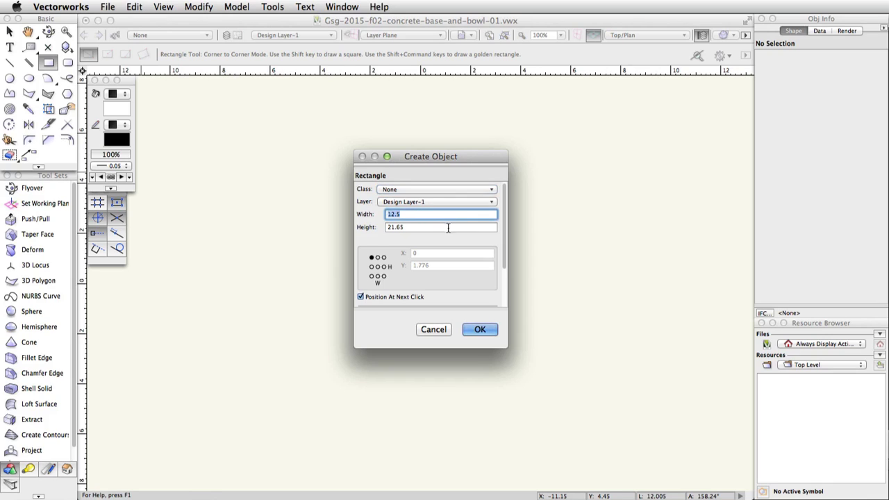
drag(449, 228, 387, 227)
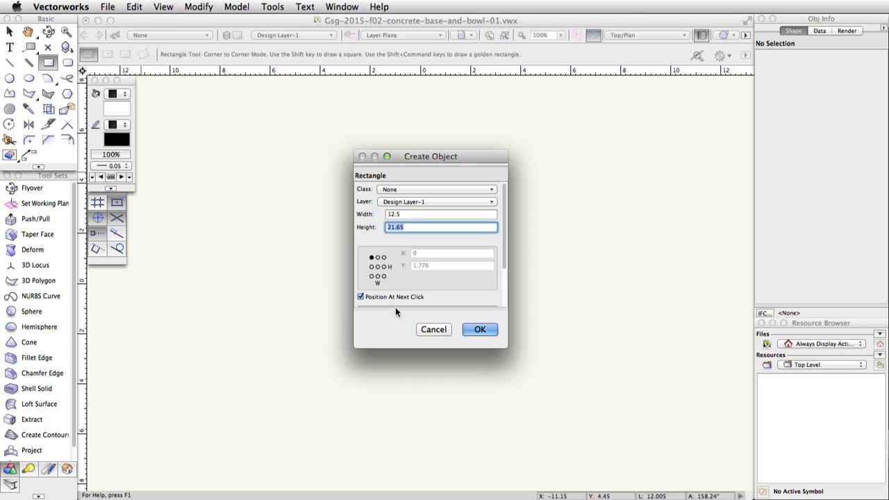
click(481, 330)
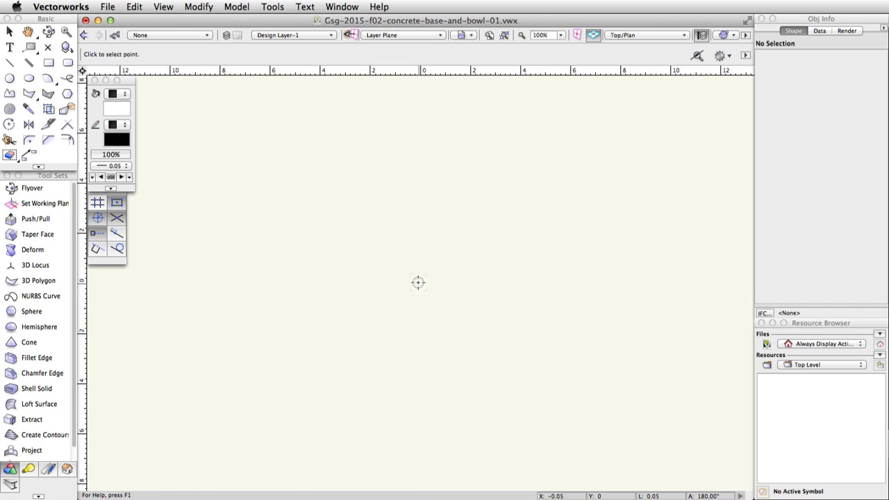
click(323, 180)
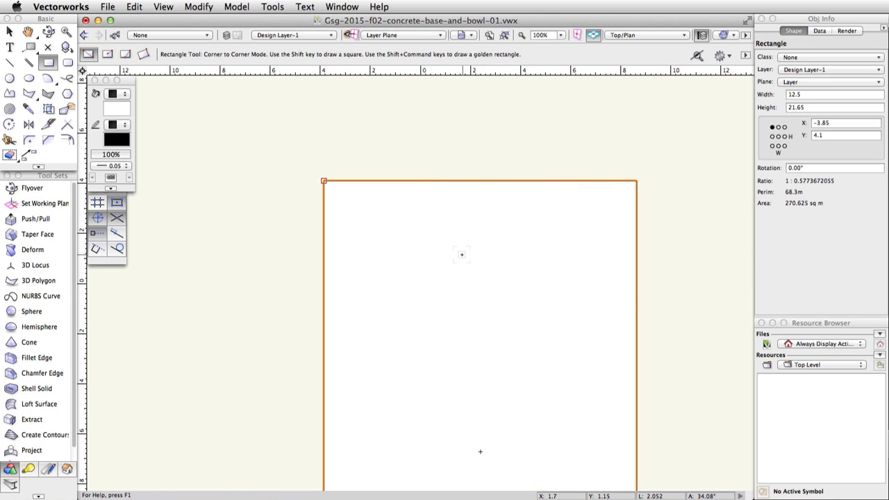
Draw a circle by radius, centred on the rectangle's upper-left corner, with a radius of 5.75.
click(12, 80)
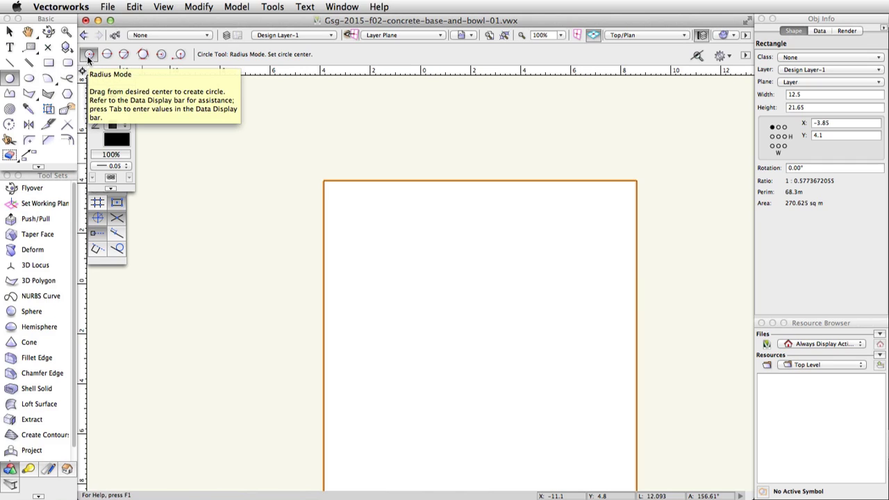
click(323, 180)
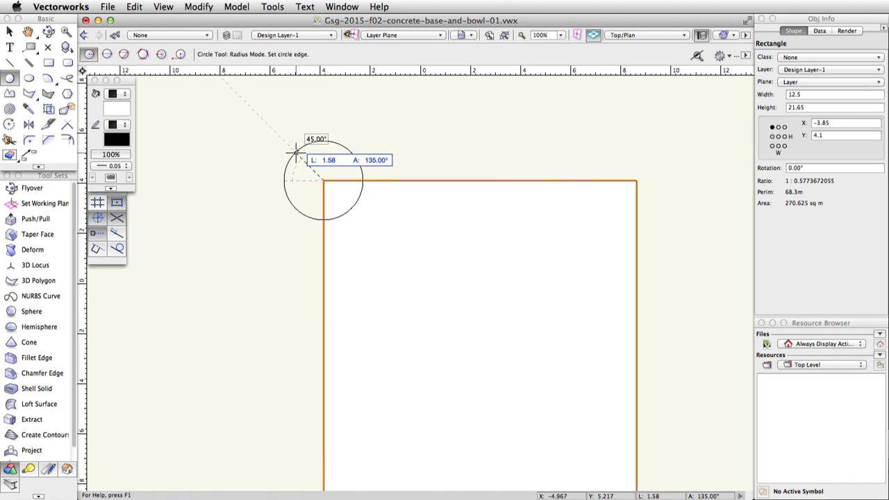
key(Tab)
text(5.75)
key(Return)
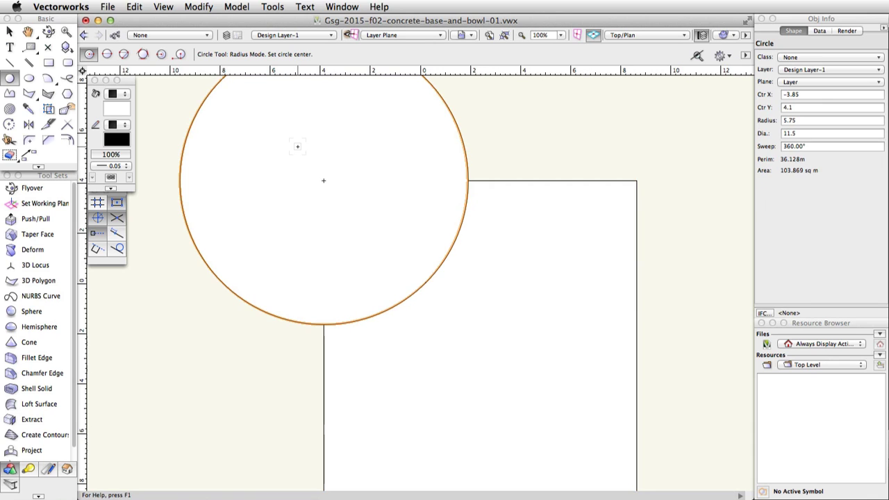
Draw a second circle centred on the rectangle's lower-right corner with a radius of 7.375.
scroll(454, 268, down, 3)
drag(456, 286, 431, 241)
key(6)
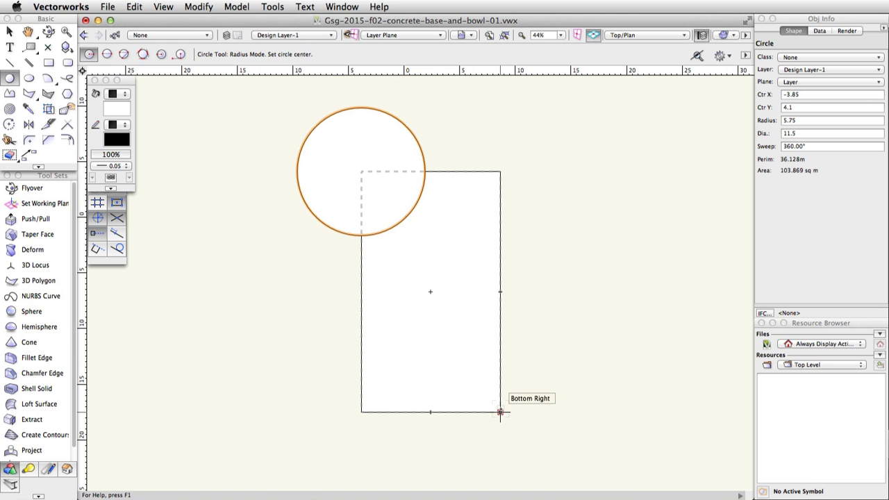
click(500, 411)
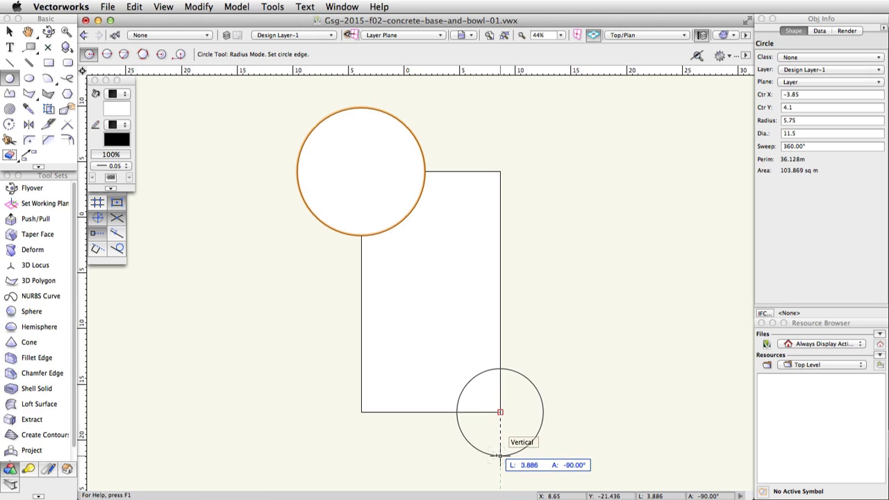
key(Tab)
text(7.375)
key(Return)
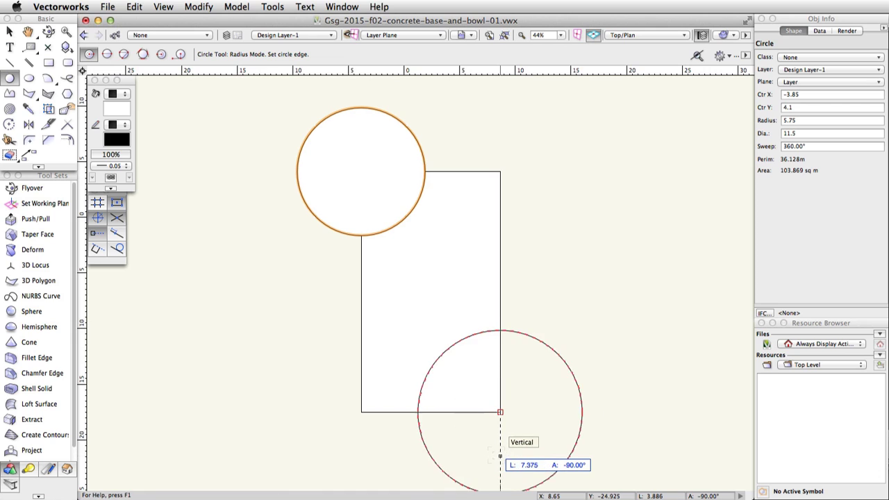
Merge the rectangle and both circles into a single outline with Add Surface.
right_click(496, 455)
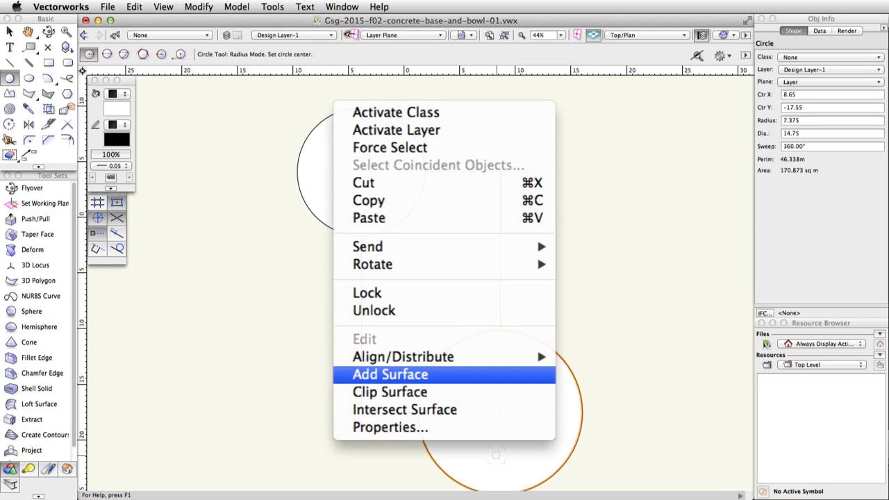
key(Return)
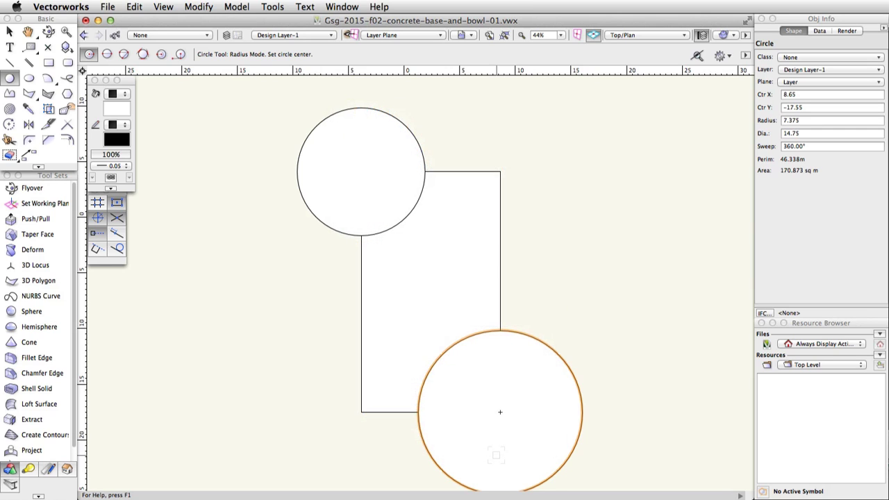
key(x)
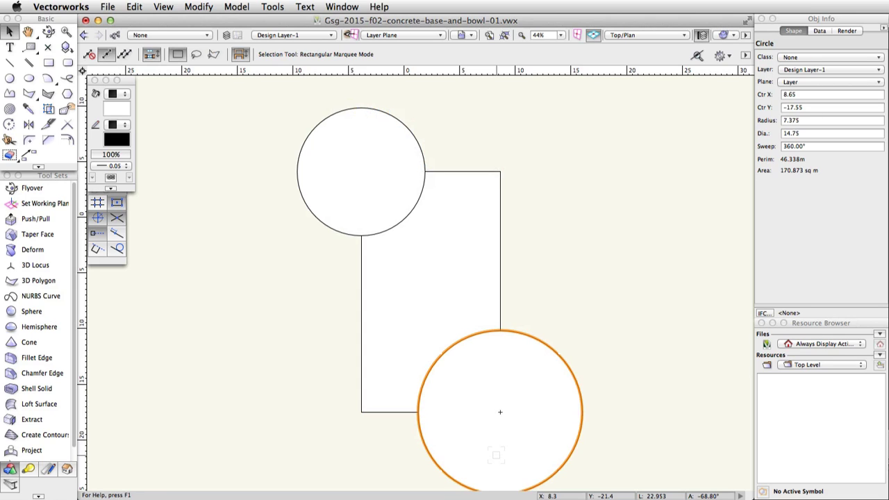
shift+click(477, 293)
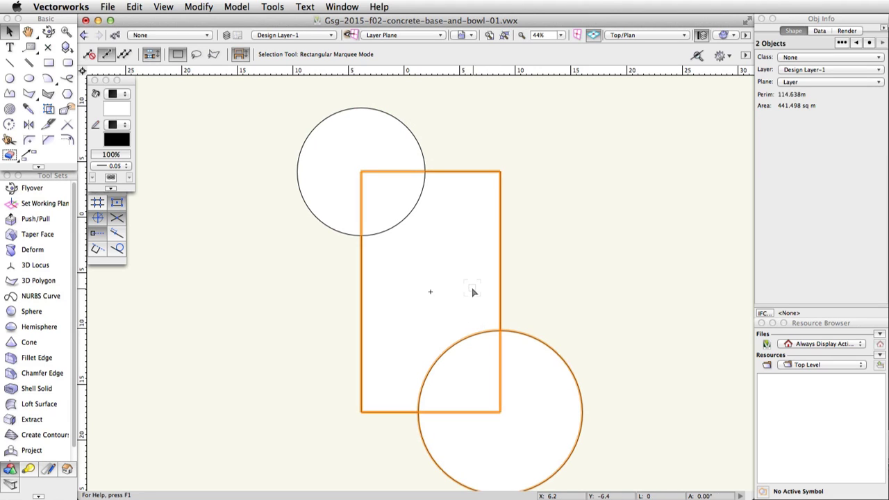
shift+click(341, 154)
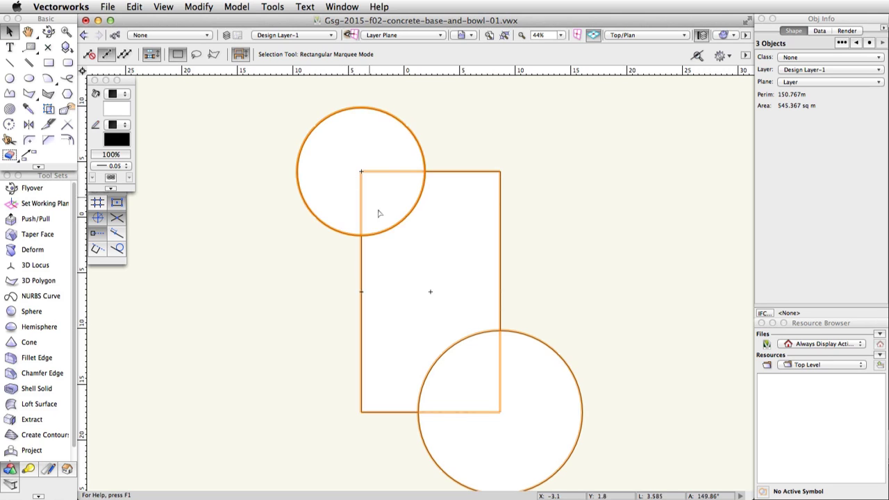
right_click(415, 245)
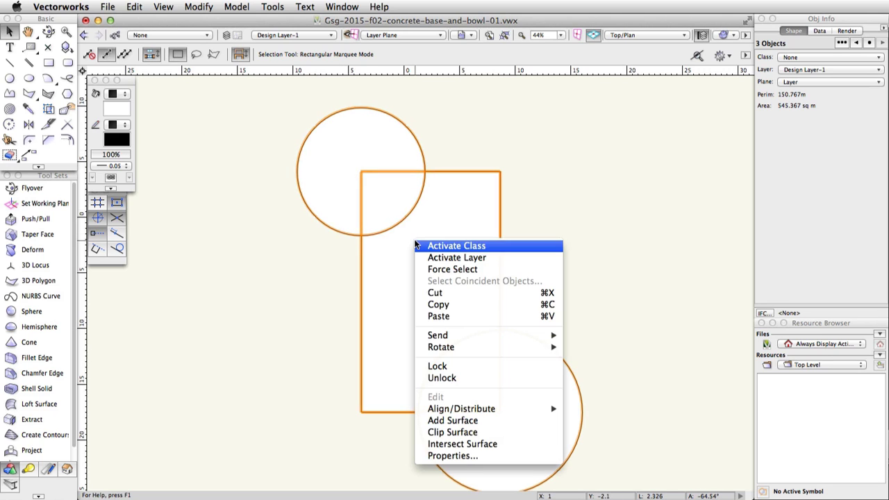
click(487, 421)
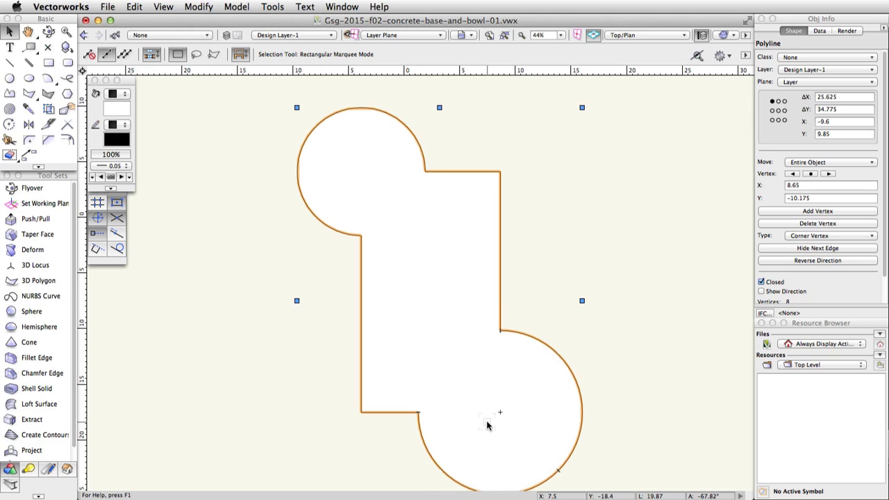
Fillet the junction of the upper circle's arc and the rectangle's top edge in Trim Mode with a radius of 1.4.
middle_drag(487, 425, 459, 401)
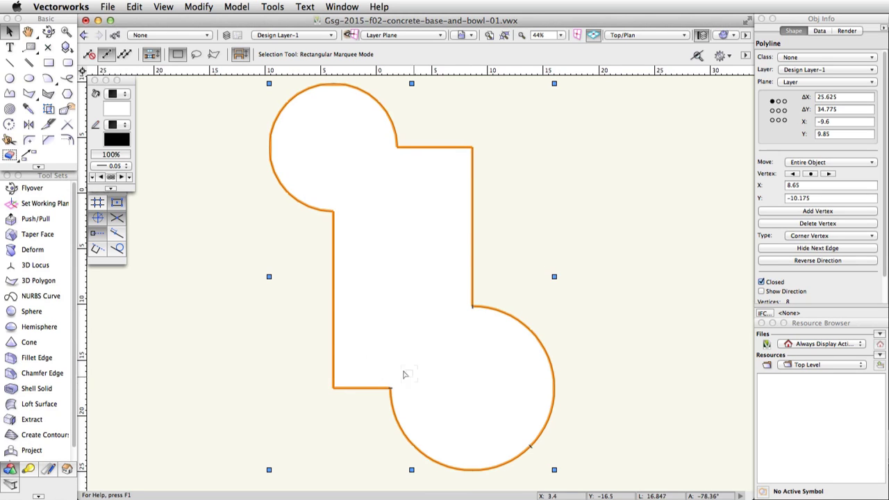
click(26, 141)
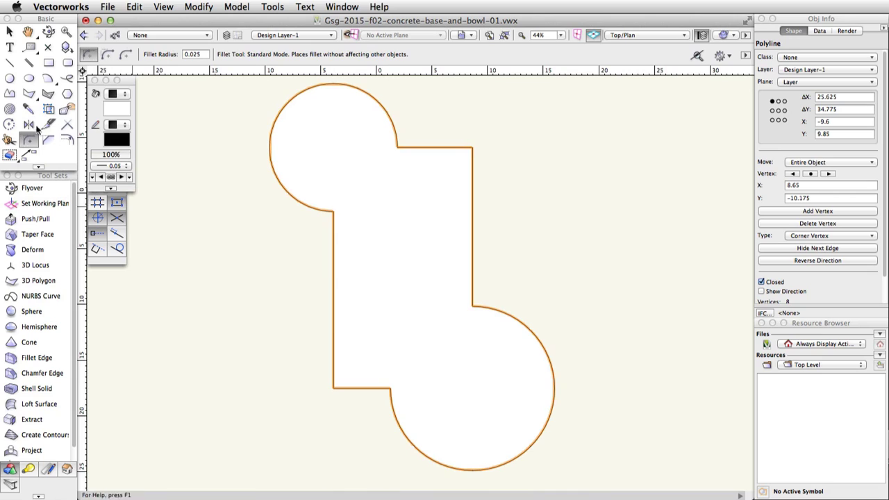
click(125, 55)
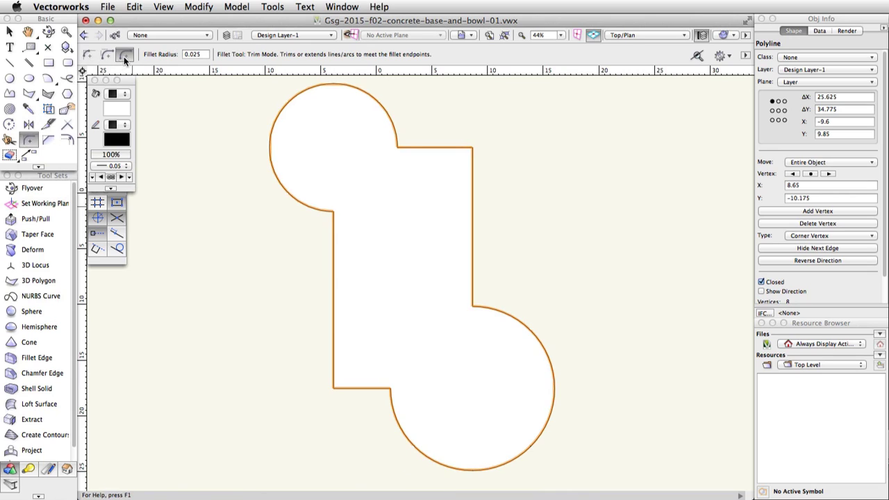
double_click(205, 54)
text(1.4)
key(Return)
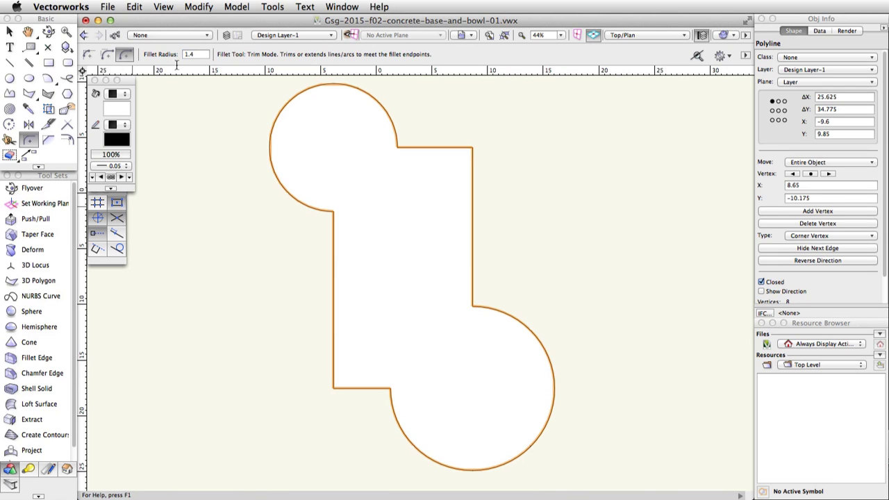
click(293, 98)
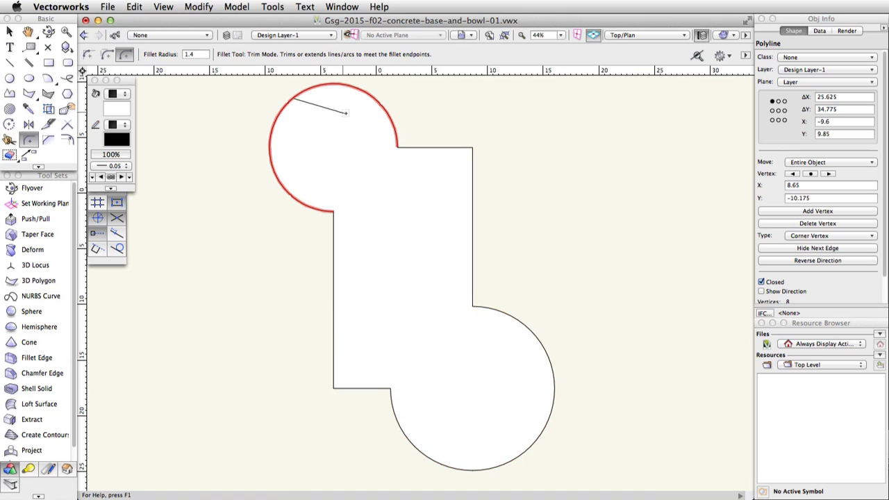
click(445, 147)
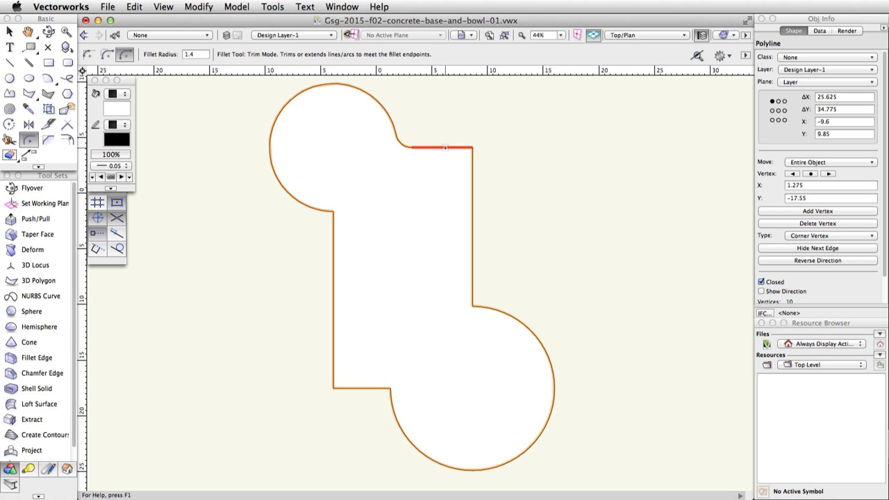
Add 1.4 radius fillets where the upper arc meets the left edge and where the bottom edge meets the lower arc.
click(312, 207)
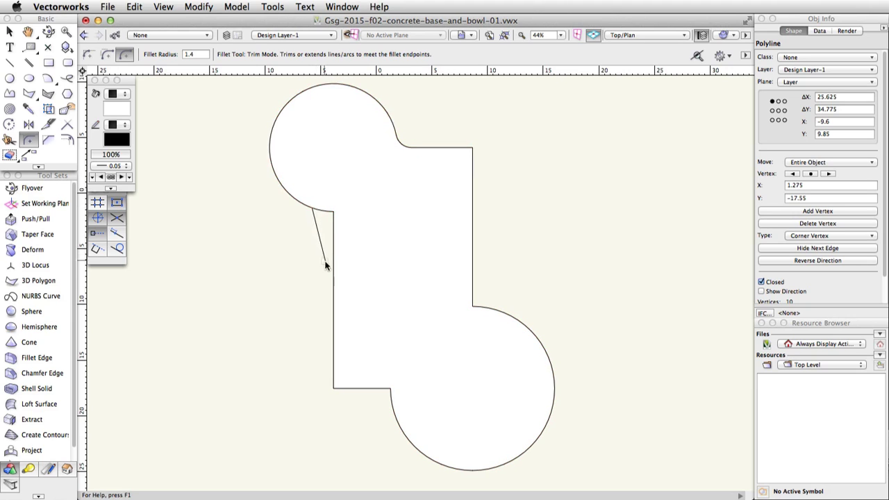
click(331, 269)
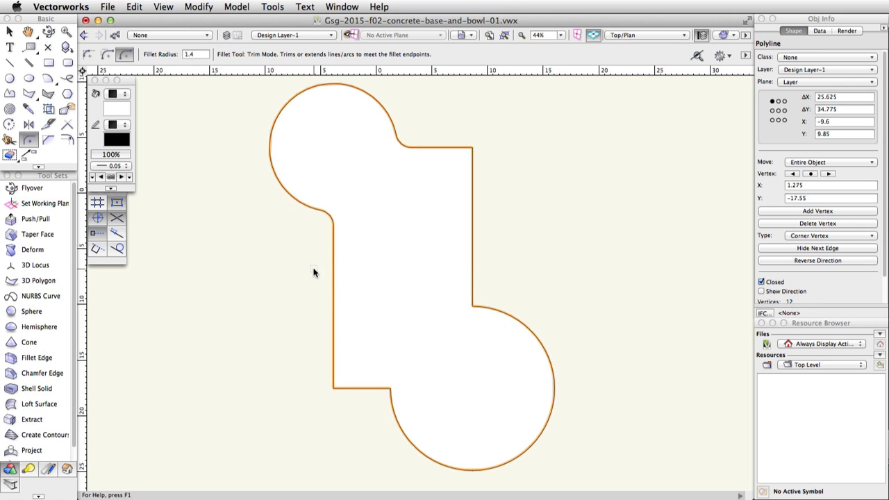
click(372, 389)
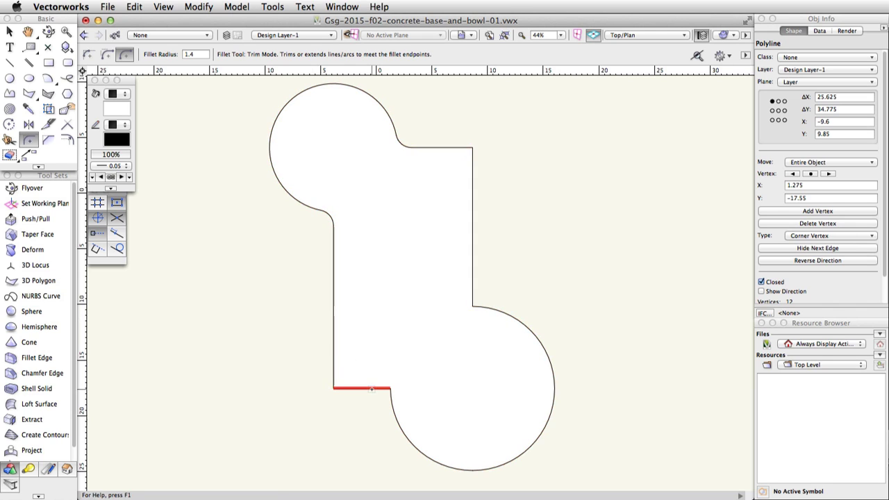
click(415, 447)
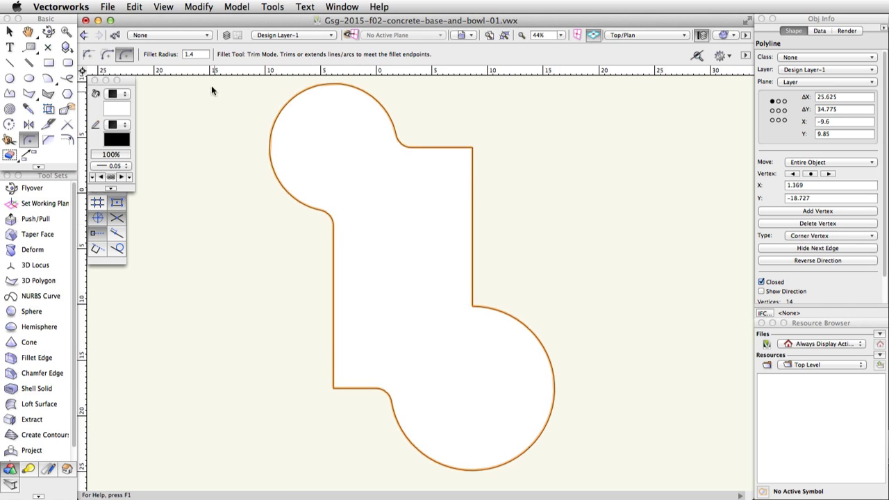
Fillet the outline's lower-left corner and the junction of its right edge with the lower arc, using a radius of 2.
drag(196, 54, 178, 53)
text(2)
key(Return)
click(333, 290)
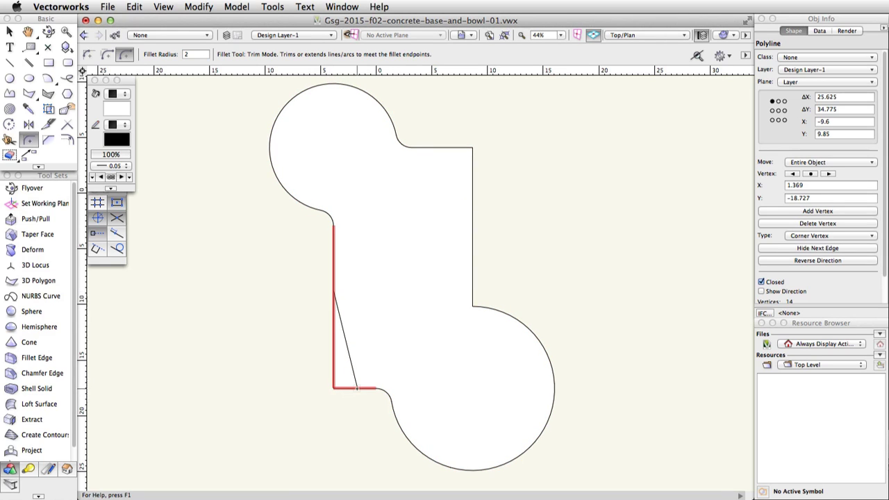
click(356, 388)
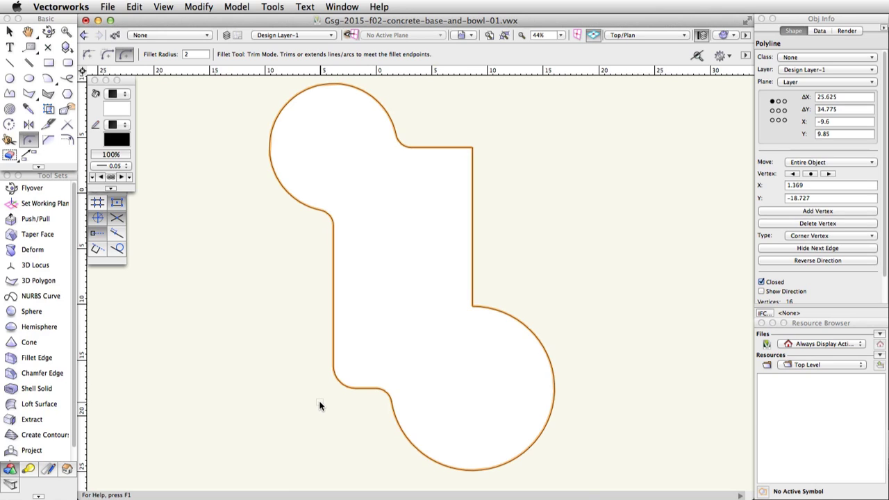
click(472, 238)
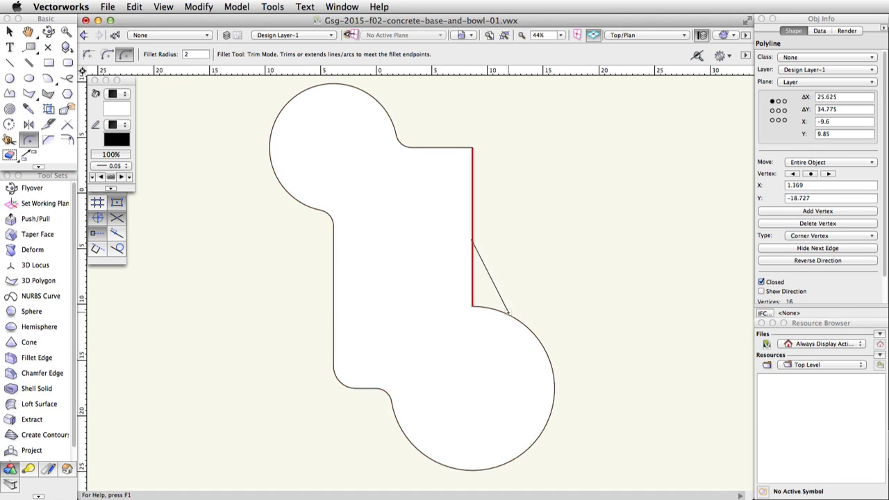
click(507, 314)
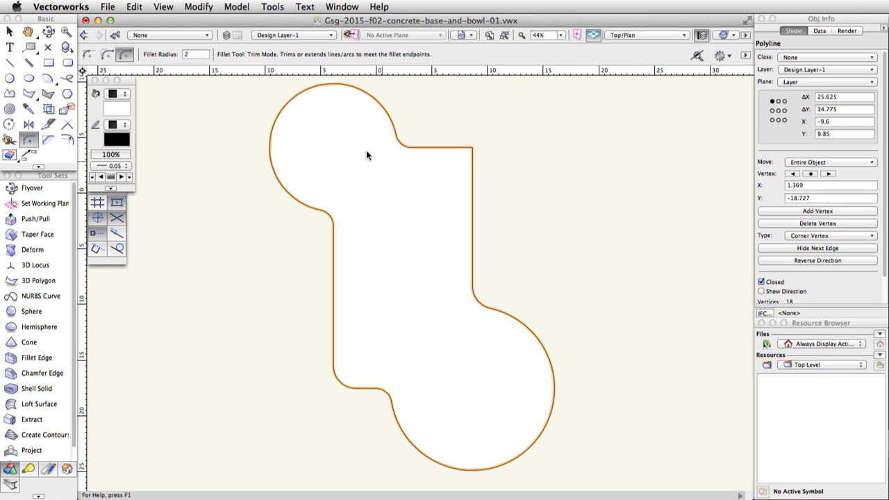
Round the outline's upper-right corner, between the top and right edges, with a fillet radius of 2.75.
click(194, 54)
text(.75)
key(Return)
click(446, 147)
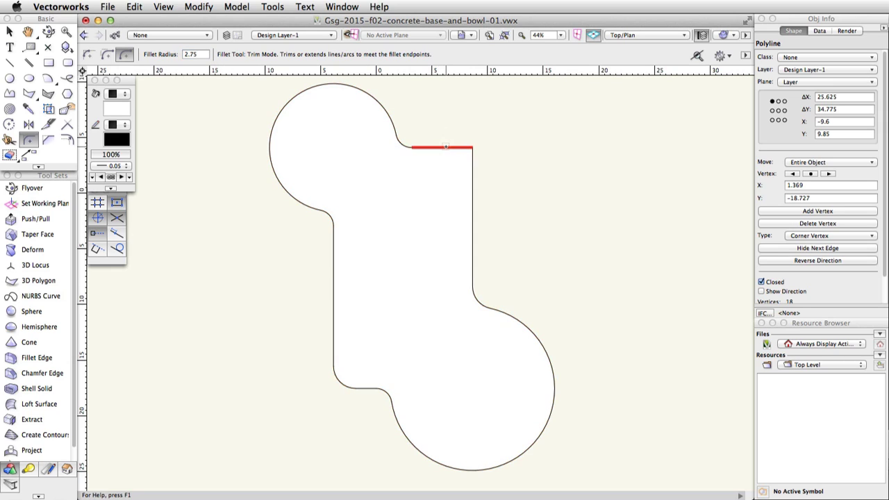
click(472, 186)
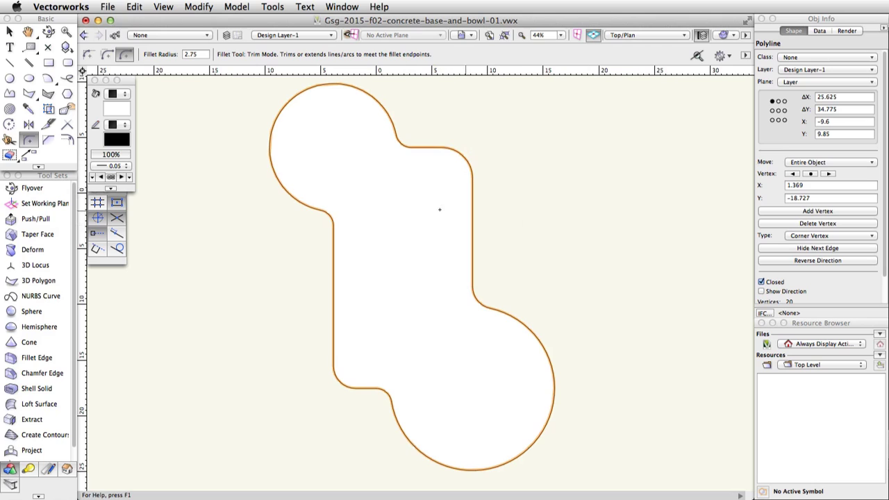
Offset a duplicate of the filleted outline outward by a distance of 4 using the Offset tool's Duplicate and Offset Mode.
click(67, 139)
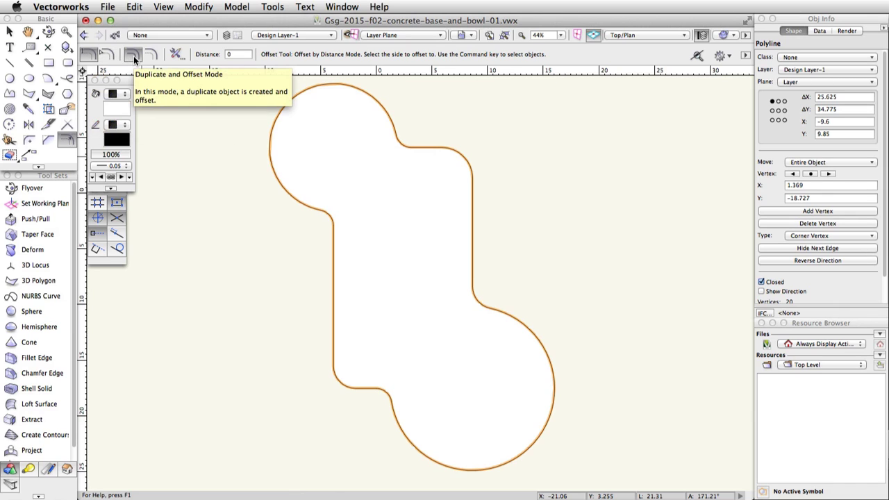
click(240, 55)
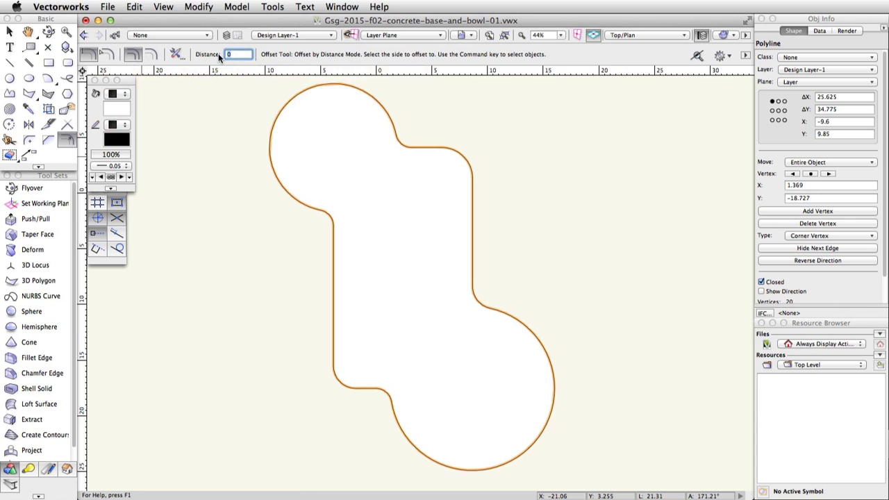
text(4)
key(Return)
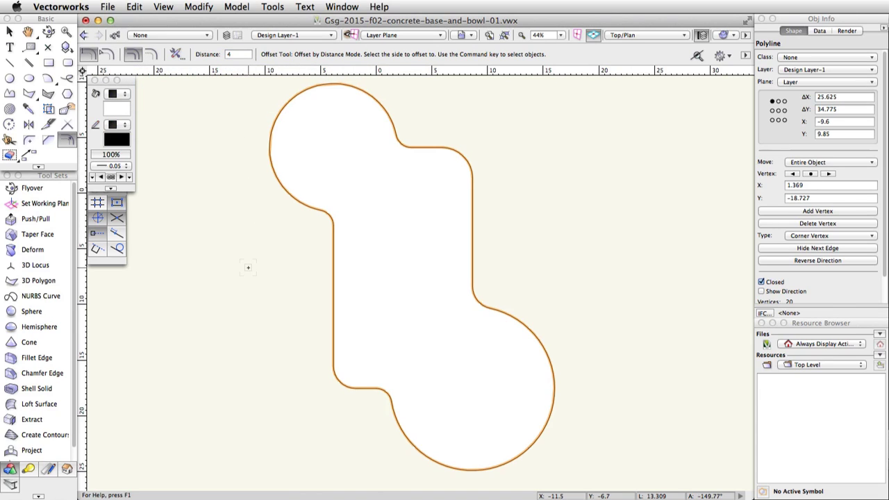
click(248, 267)
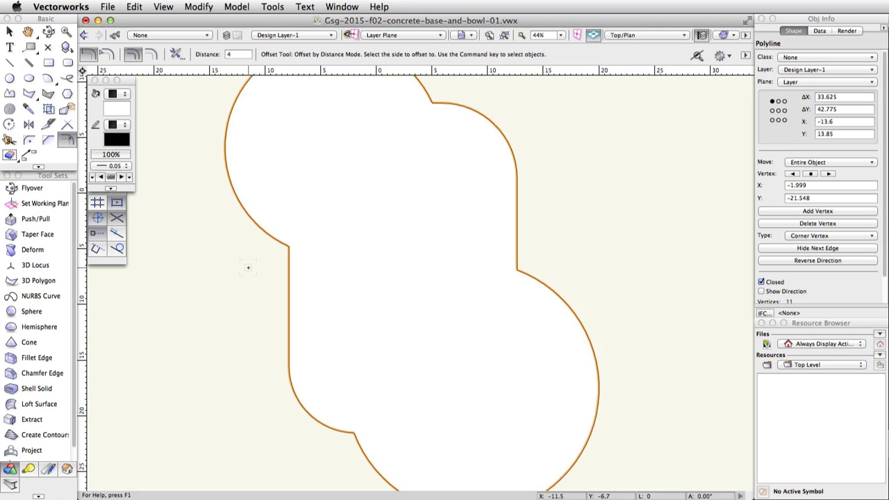
scroll(248, 268, down, 2)
middle_drag(258, 264, 352, 274)
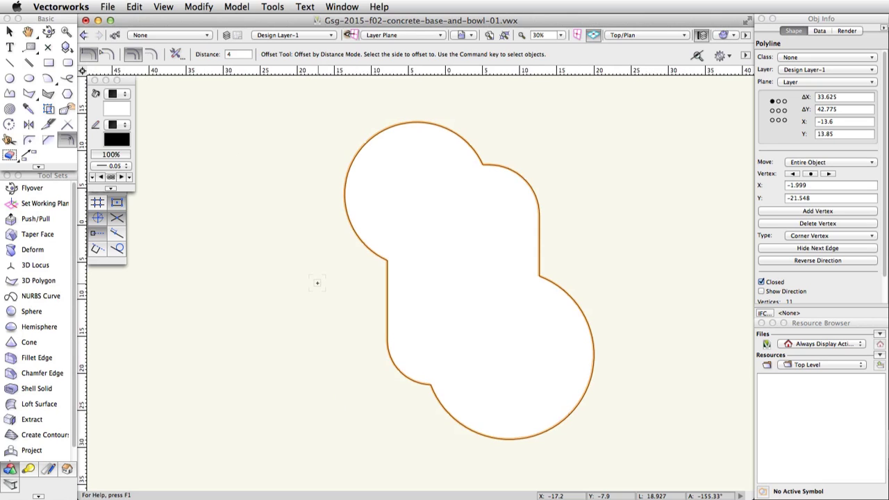
Send the larger offset outline to the back, behind the original filleted outline.
click(198, 8)
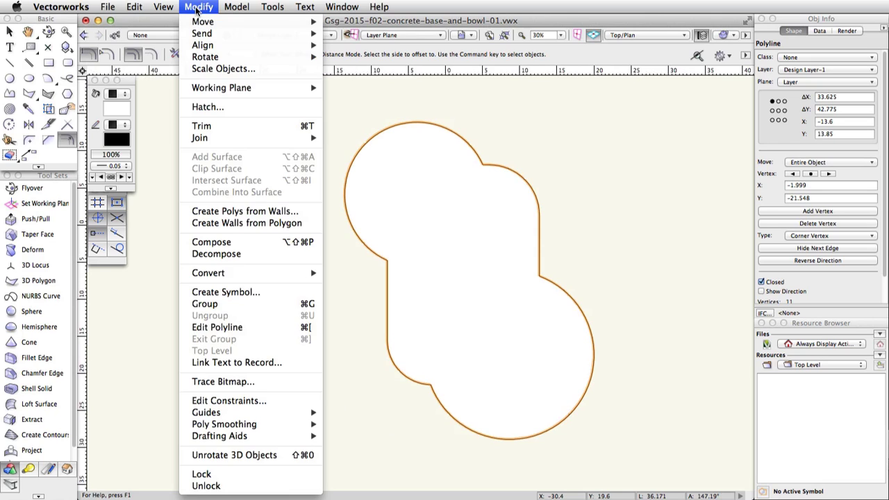
mouse_move(206, 34)
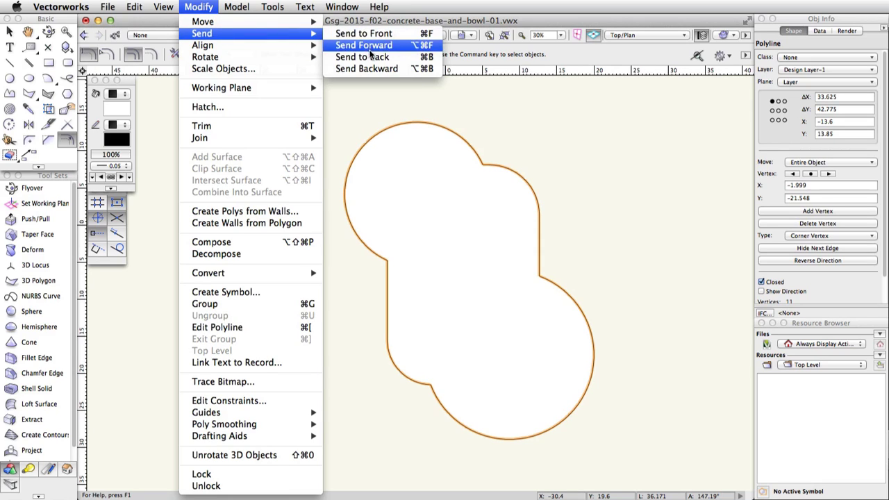
click(405, 58)
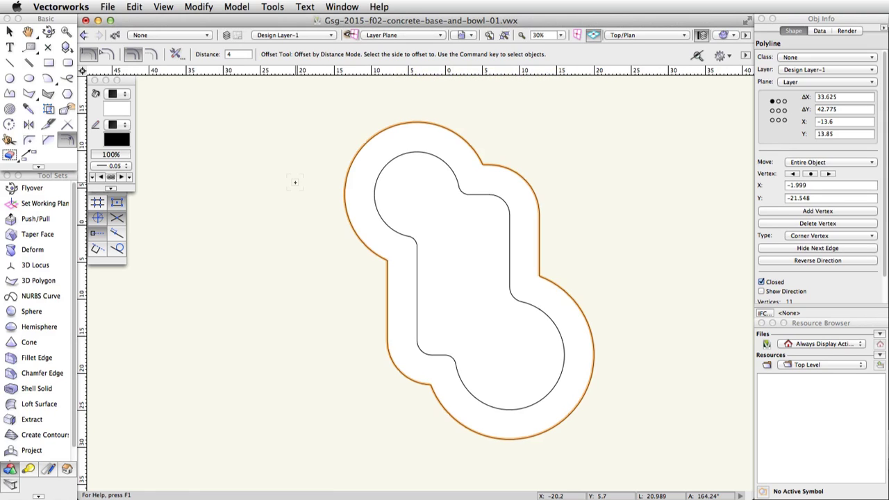
Start a 2D polygon in Vertex Mode on the outer outline's upper-left arc with a 21.5 long segment at 180°.
click(29, 94)
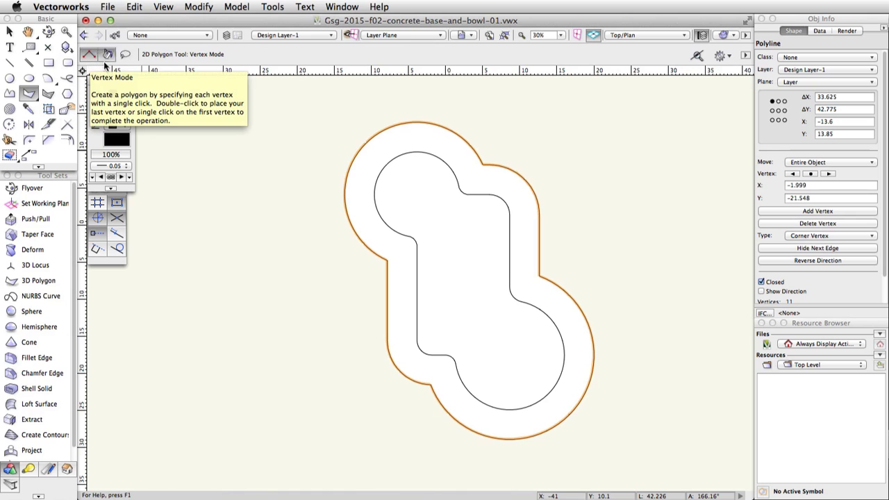
click(366, 144)
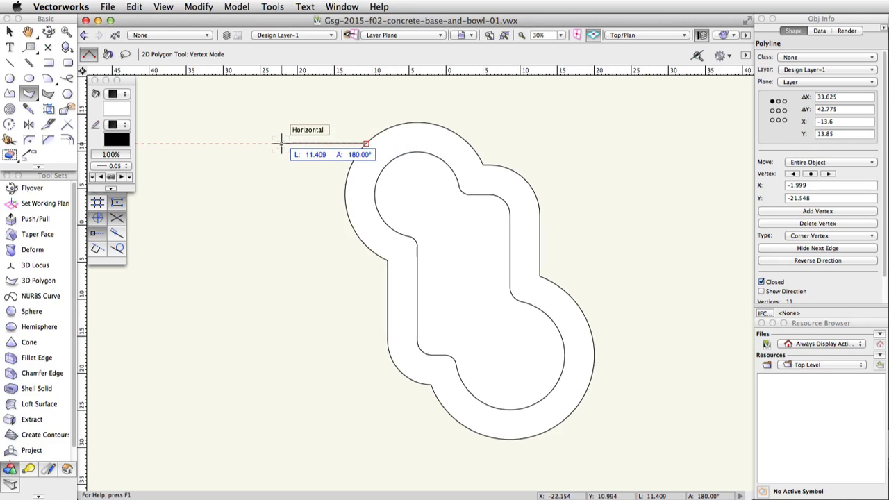
key(Tab)
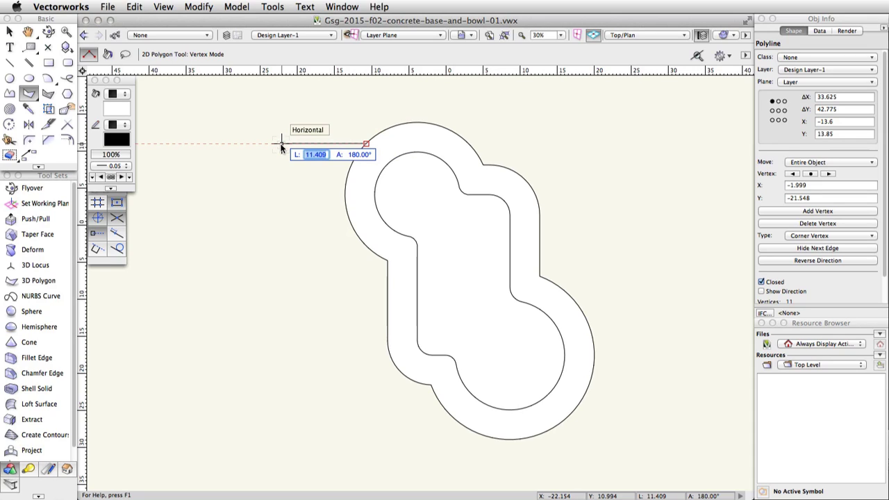
text(21.5)
key(Tab)
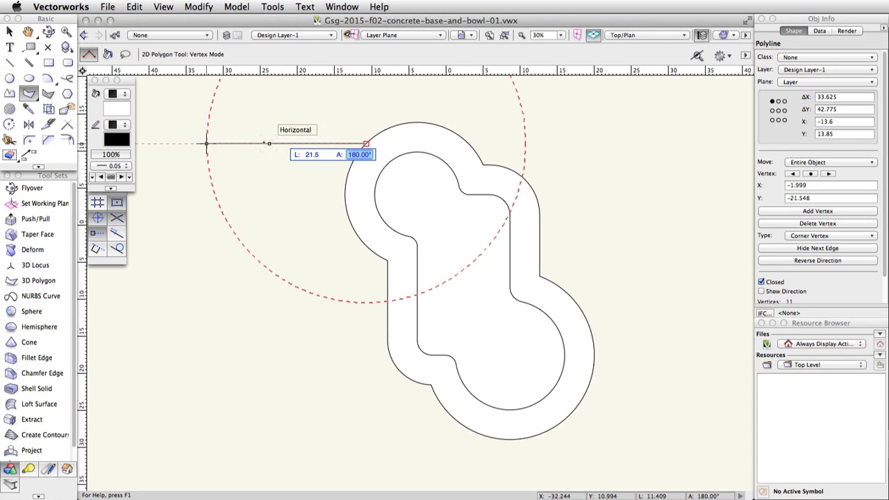
click(207, 144)
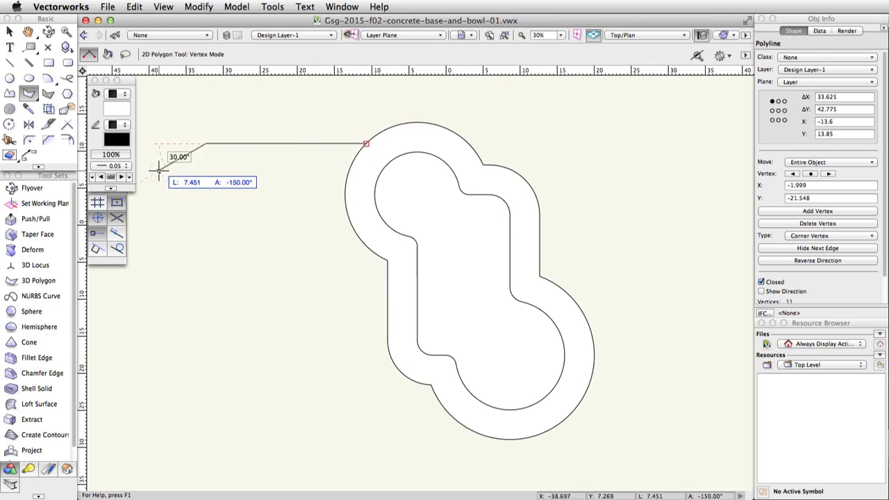
Add a polygon segment 9 long at an angle of -135° from the end of the horizontal segment.
key(Tab)
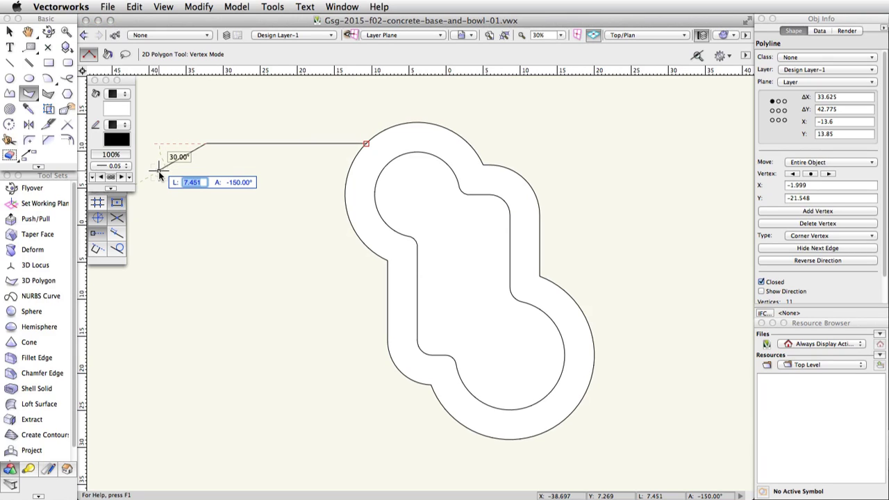
text(9)
key(Tab)
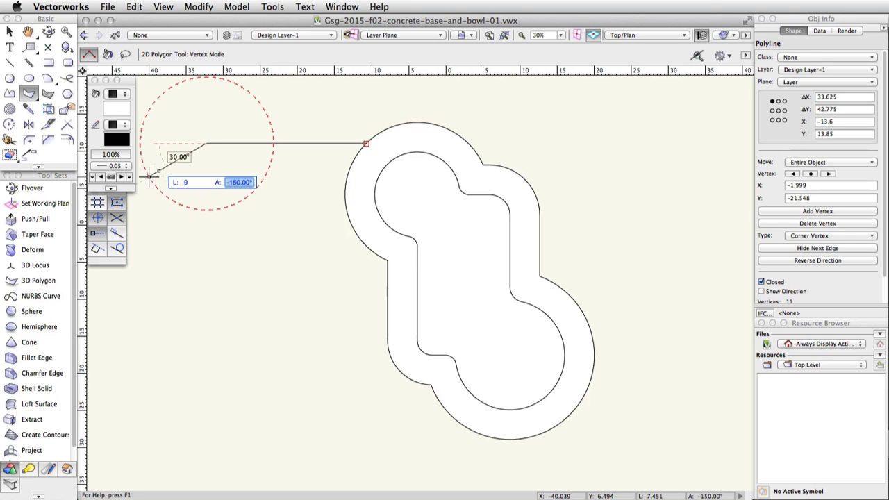
text(-135)
key(Tab)
middle_drag(159, 188, 331, 200)
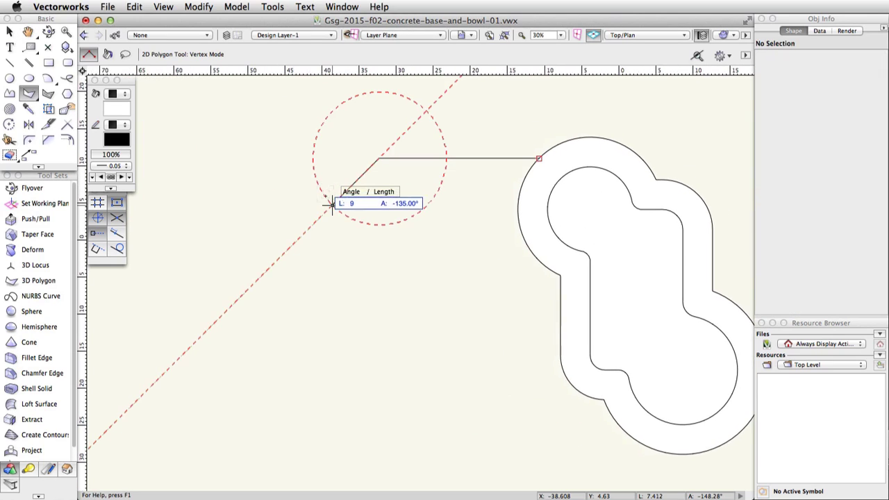
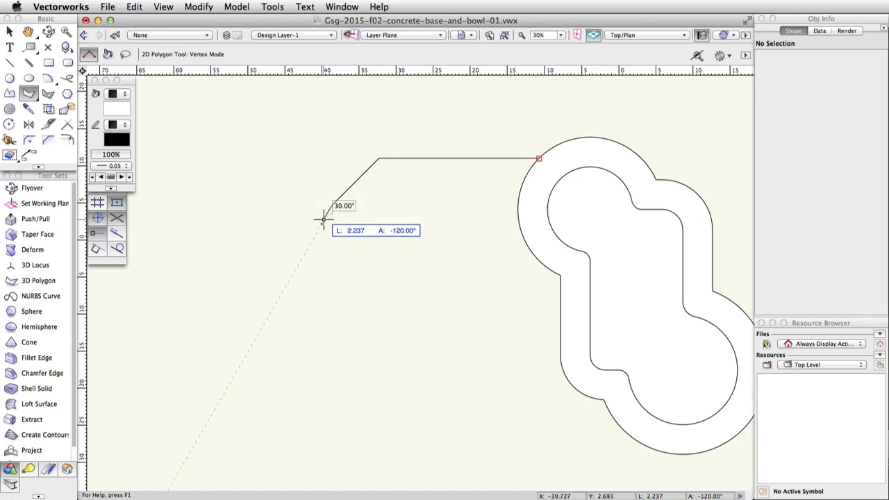
Continue the polygon with a segment 10.5 long at an angle of 135°.
key(Tab)
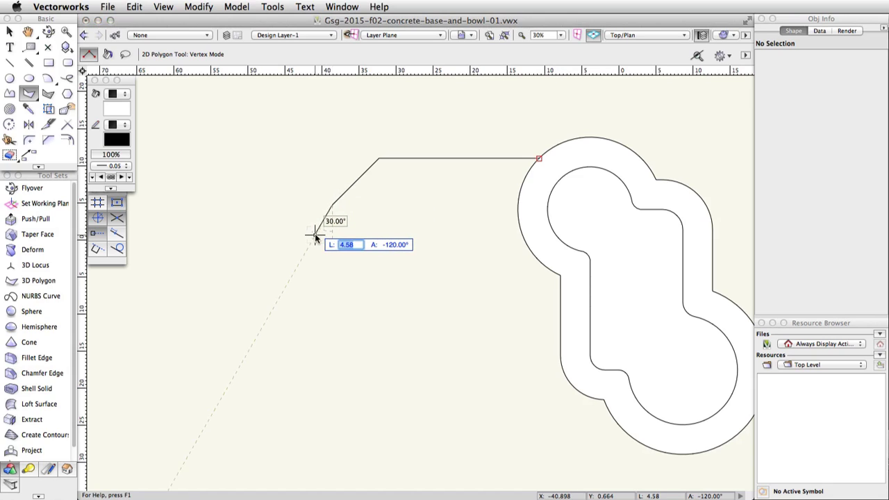
text(10.5)
key(Tab)
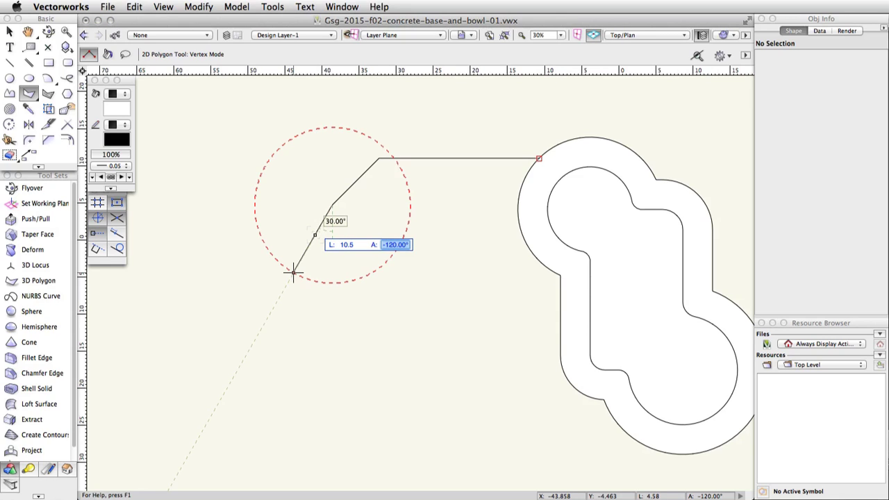
text(135)
key(Tab)
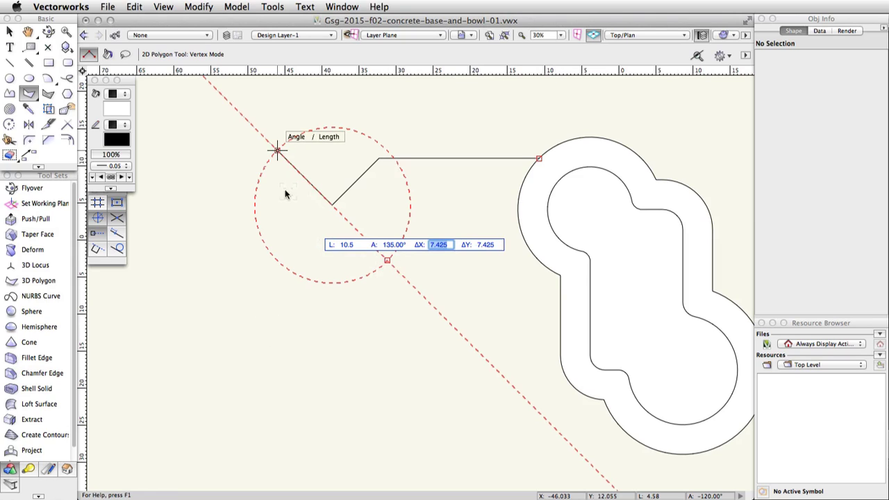
click(277, 150)
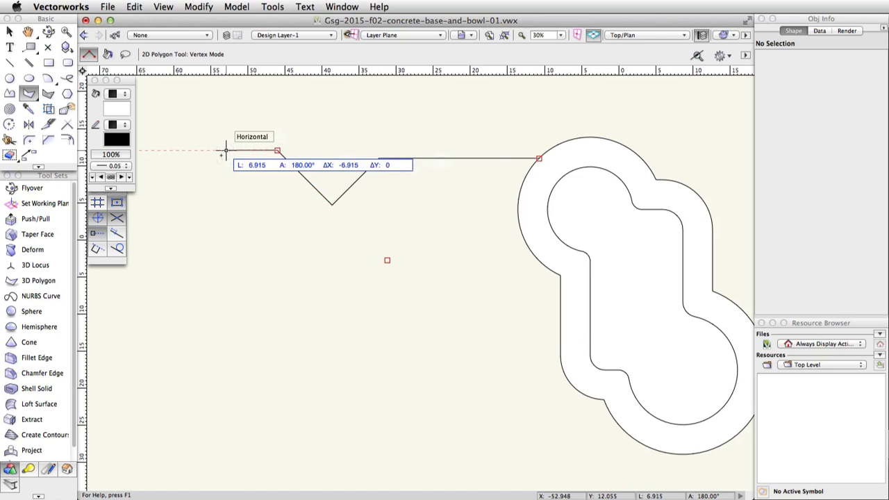
Extend the polygon from its latest vertex with a segment 27 long at an angle of -135°.
key(space)
drag(222, 151, 413, 169)
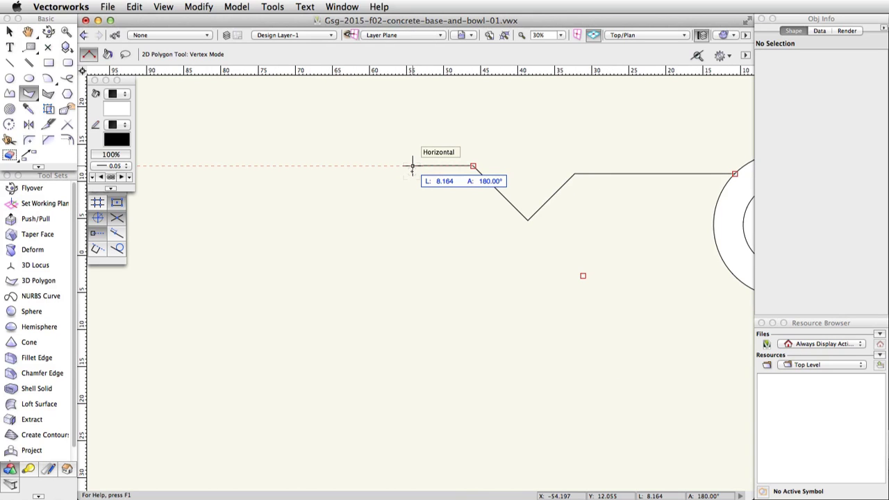
key(Tab)
text(27)
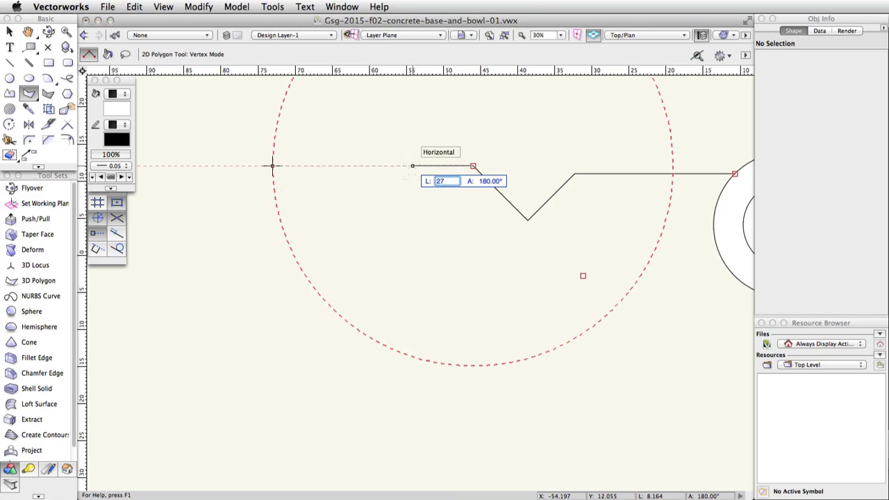
key(Tab)
key(BackSpace)
text(-135)
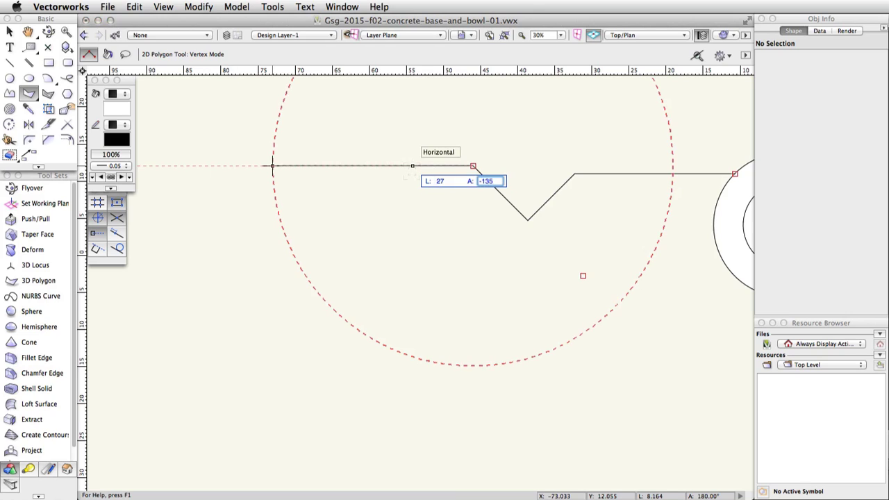
key(Tab)
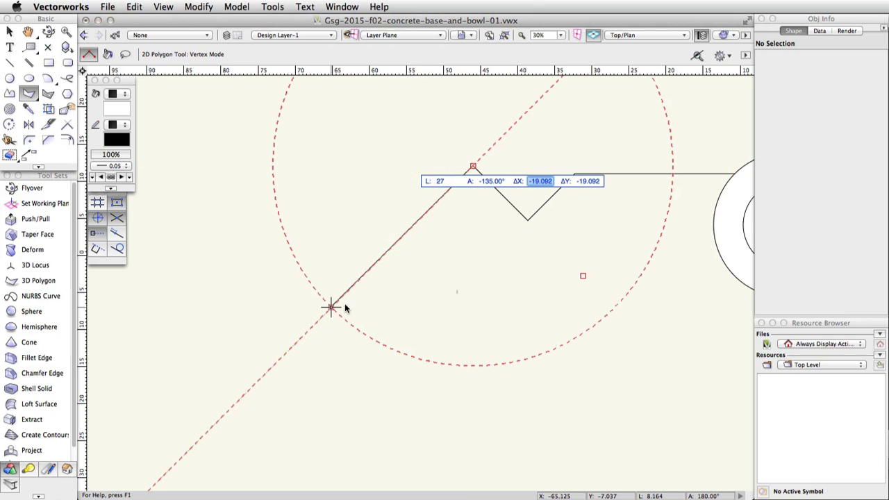
key(Return)
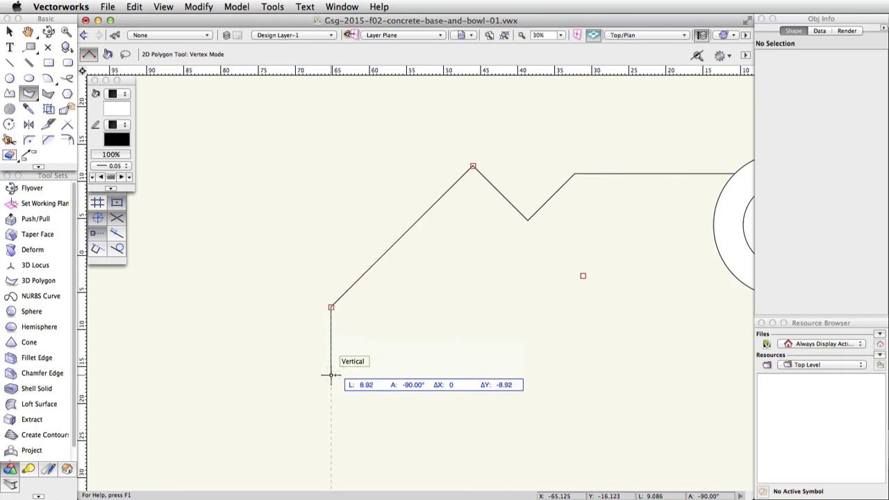
Add a polygon segment 50 long at an angle of -45°, running down below the offset outline.
key(h)
drag(333, 367, 300, 278)
key(h)
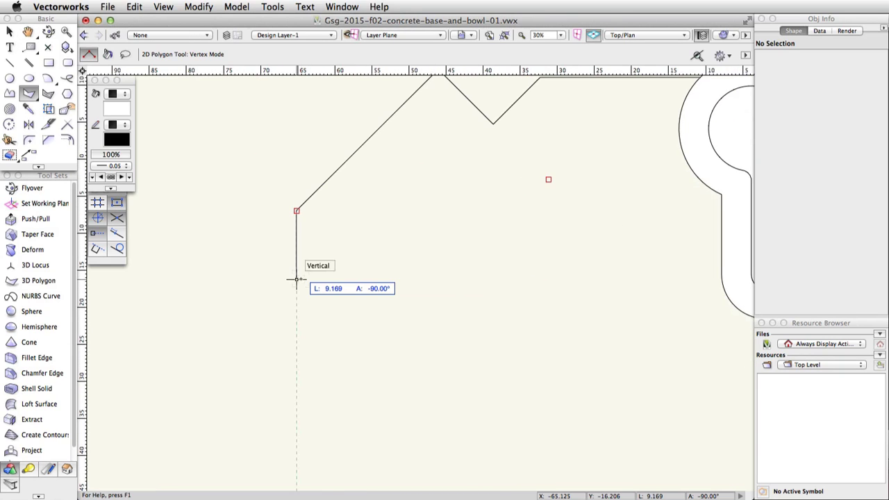
key(Tab)
text(50)
key(Tab)
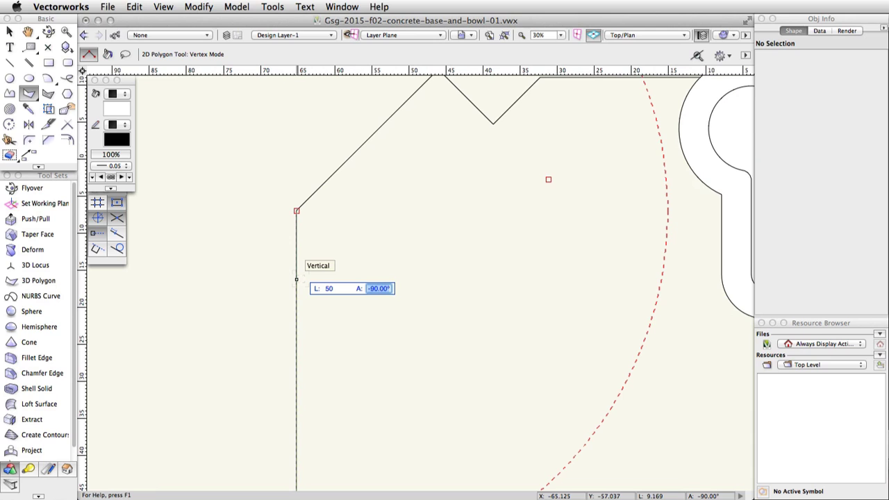
text(-45)
key(Tab)
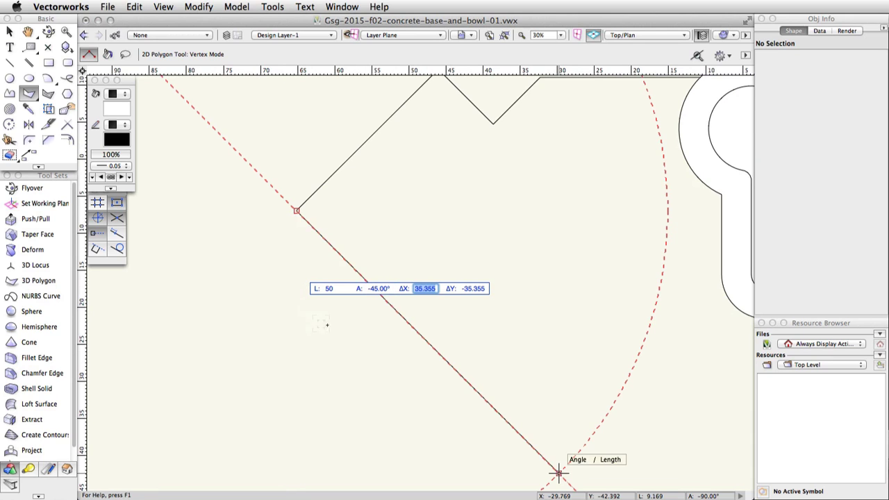
key(h)
mouse_move(533, 430)
mouse_down()
mouse_move(331, 242)
mouse_move(332, 298)
mouse_up()
key(h)
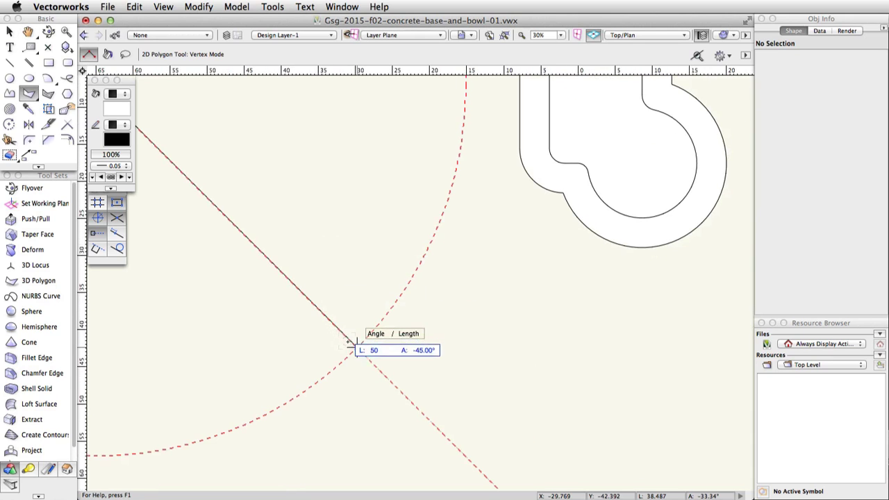
click(356, 346)
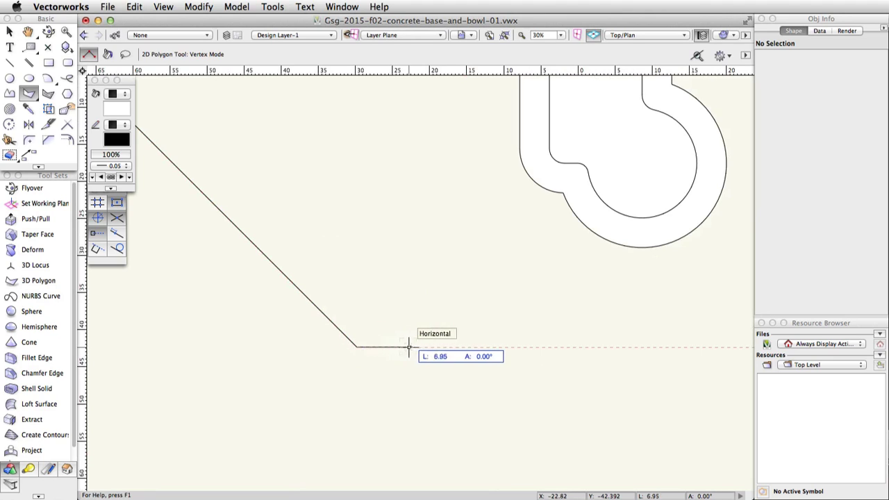
Add a polygon segment 22 long at an angle of 40°, heading back up toward the outlines.
text(22)
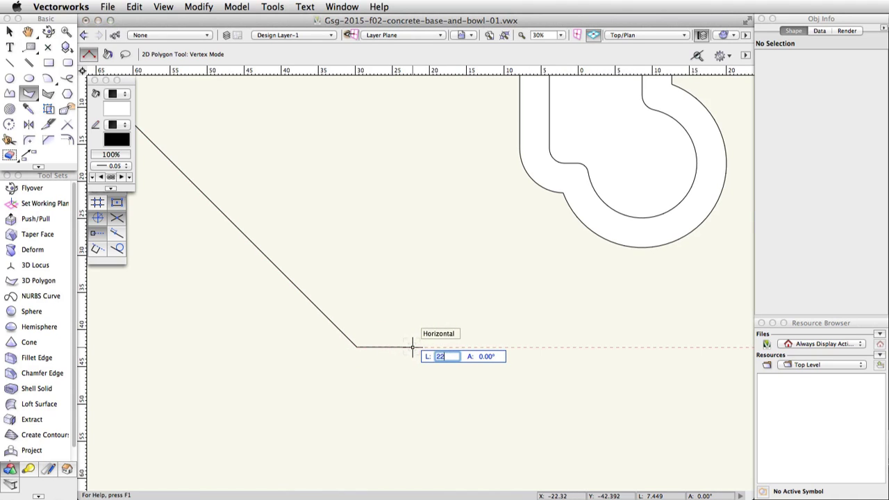
key(Tab)
text(40)
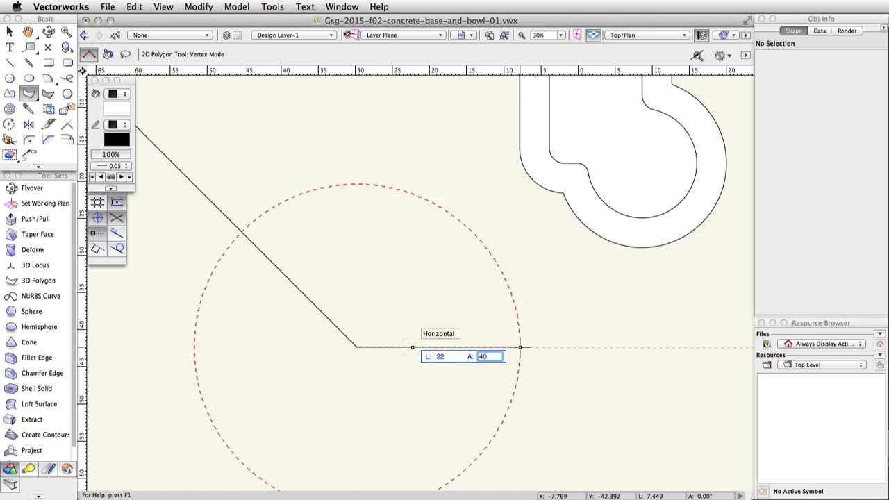
key(Tab)
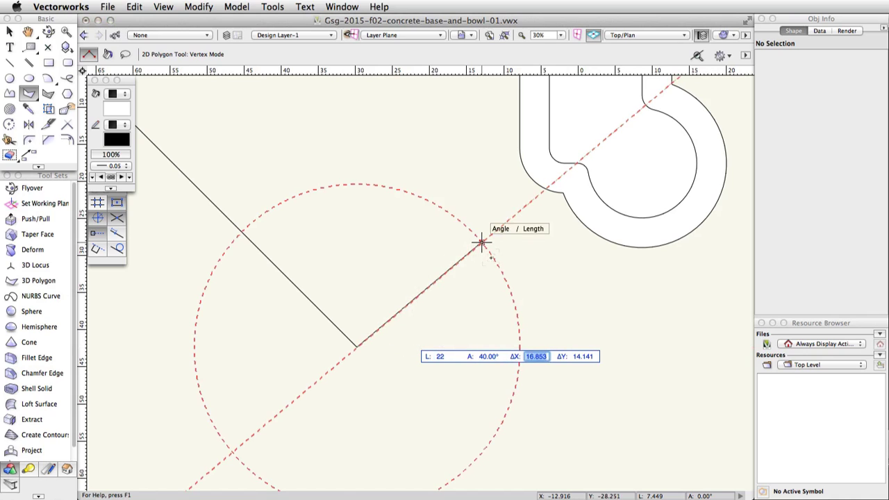
key(Return)
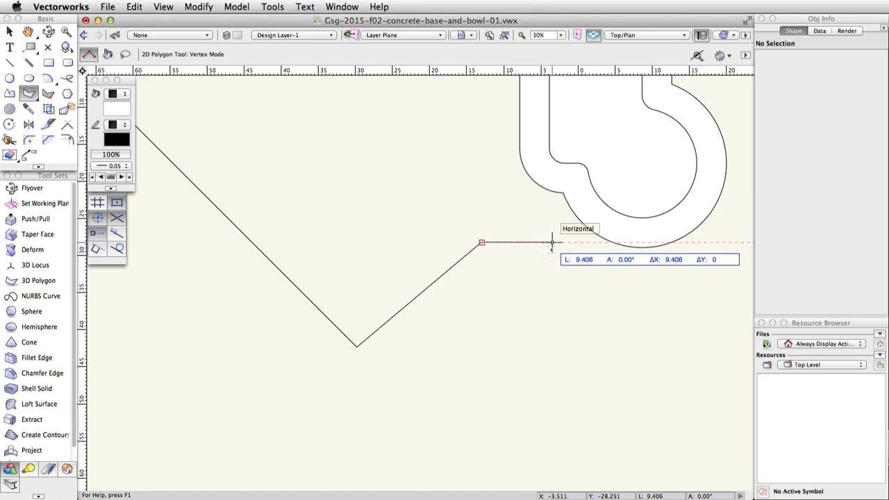
Finish the polygon with a horizontal segment that ends on the lower curve of the offset outline.
double_click(613, 241)
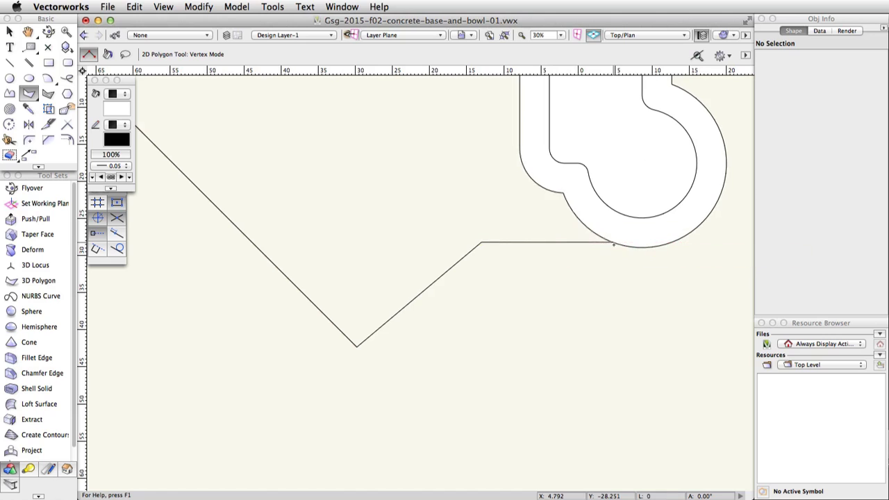
mouse_move(579, 255)
middle_down()
mouse_move(540, 278)
mouse_move(512, 397)
middle_up()
scroll(453, 327, down, 2)
middle_drag(449, 326, 450, 297)
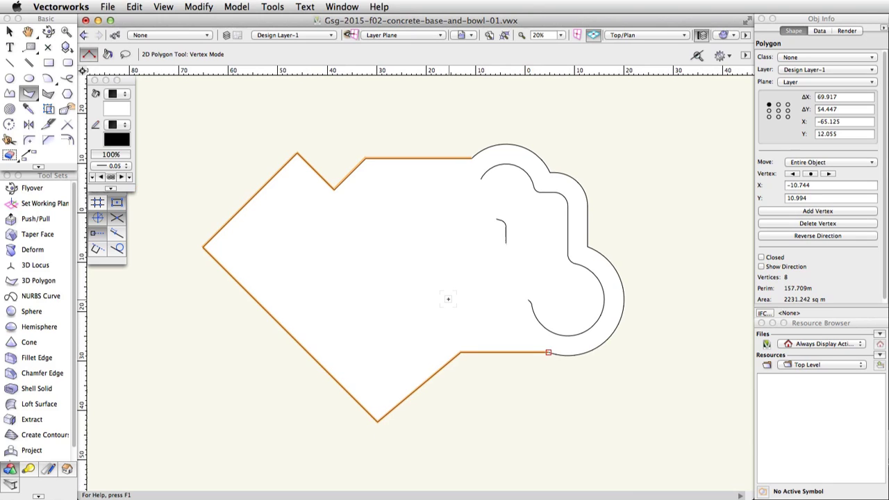
Select the polygon together with the offset outline and merge them into one shape with Add Surface.
key(x)
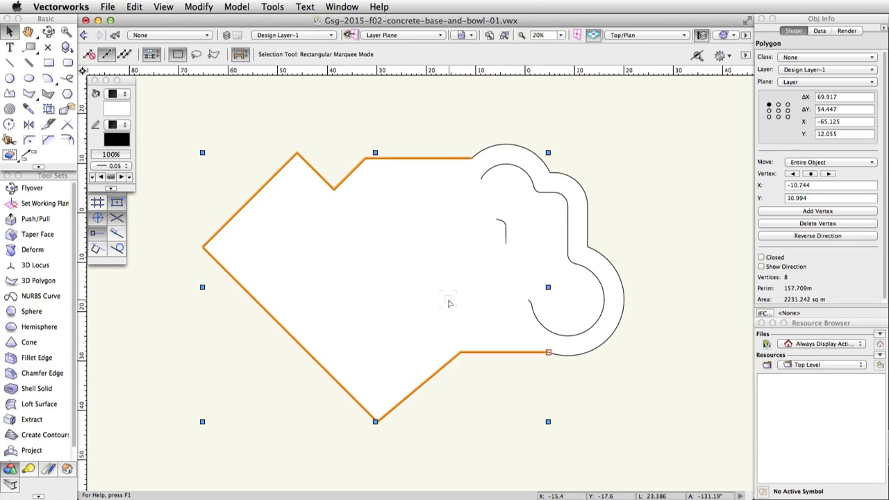
shift+click(568, 177)
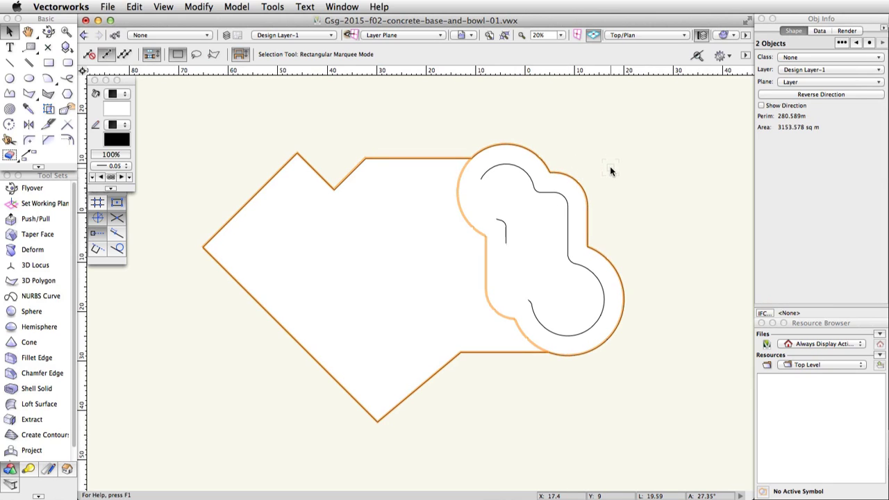
right_click(372, 216)
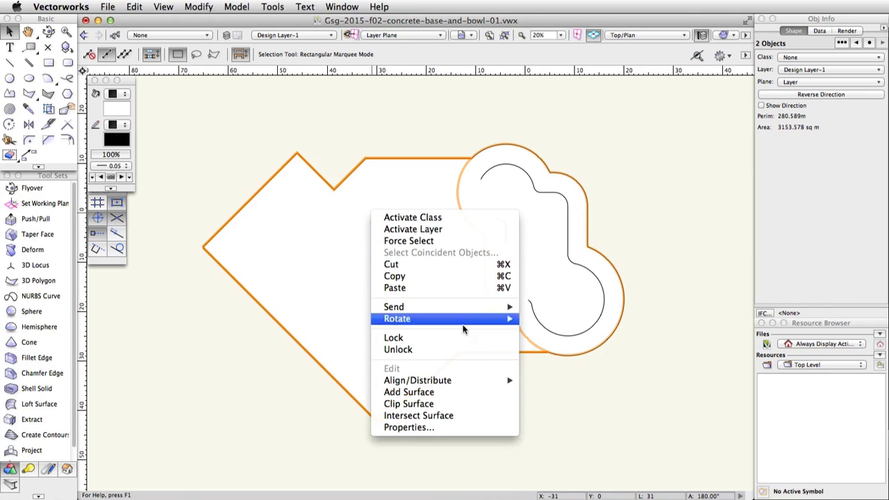
click(507, 397)
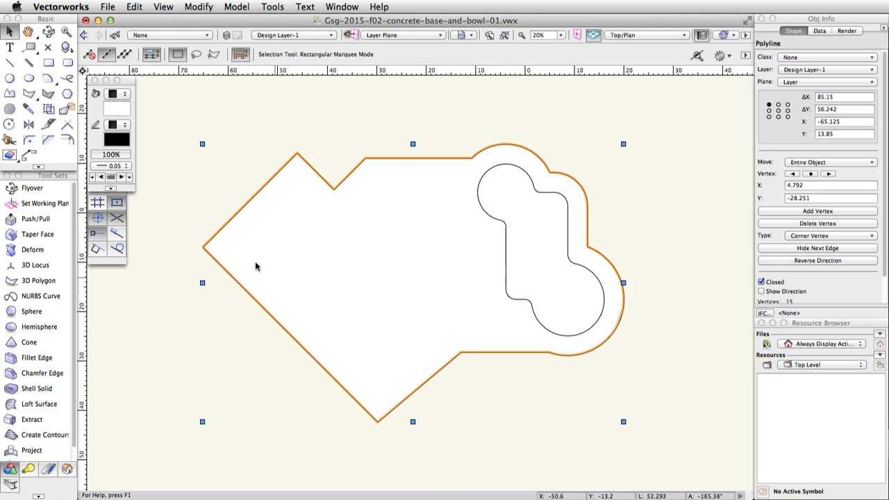
Round the corners along the upper edge, far end and lowest tip of the combined outline with 6.25 radius fillets in Trim Mode.
click(29, 140)
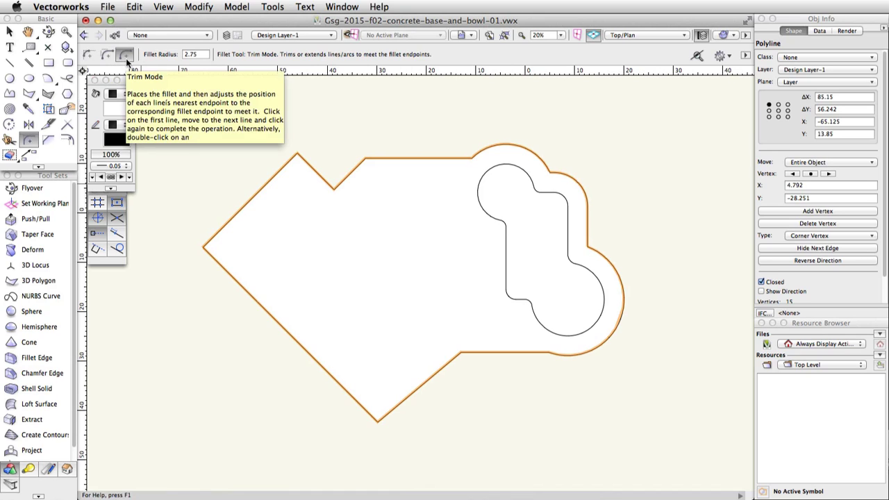
click(197, 54)
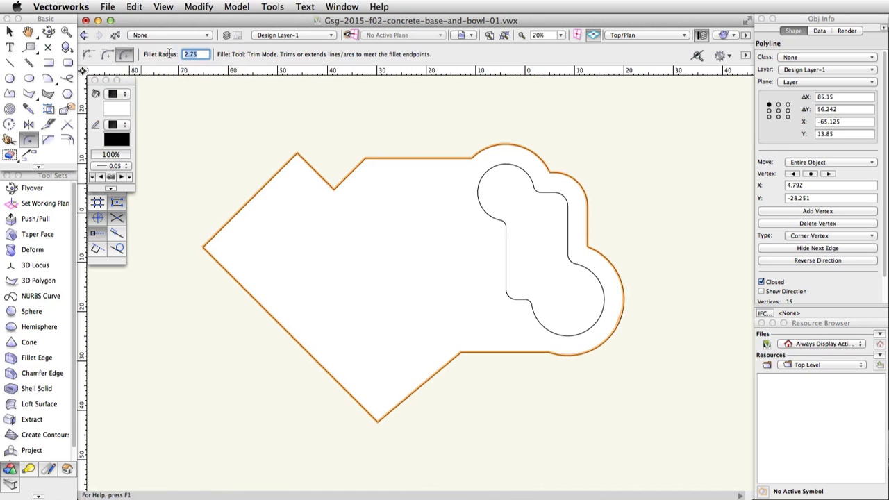
text(6.25)
key(Return)
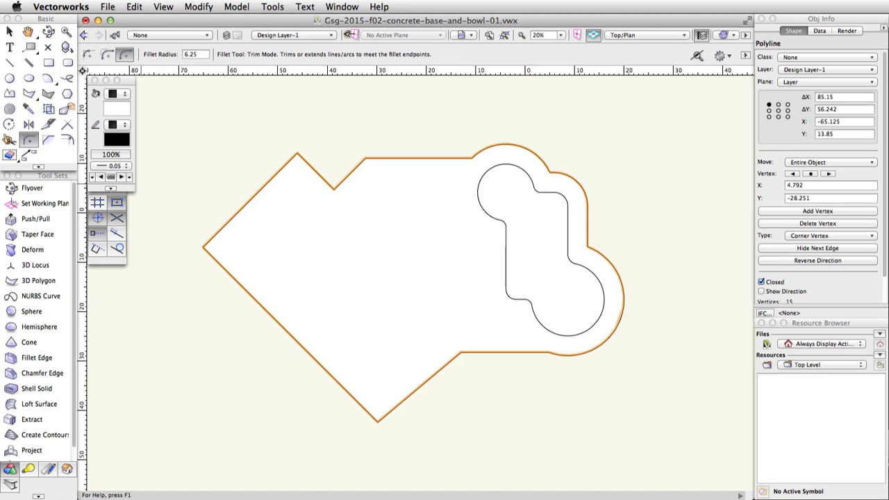
click(412, 158)
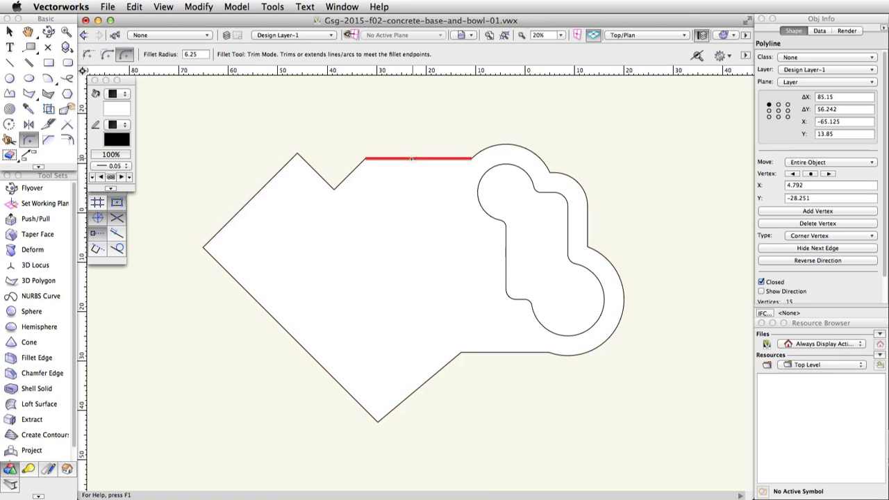
click(349, 172)
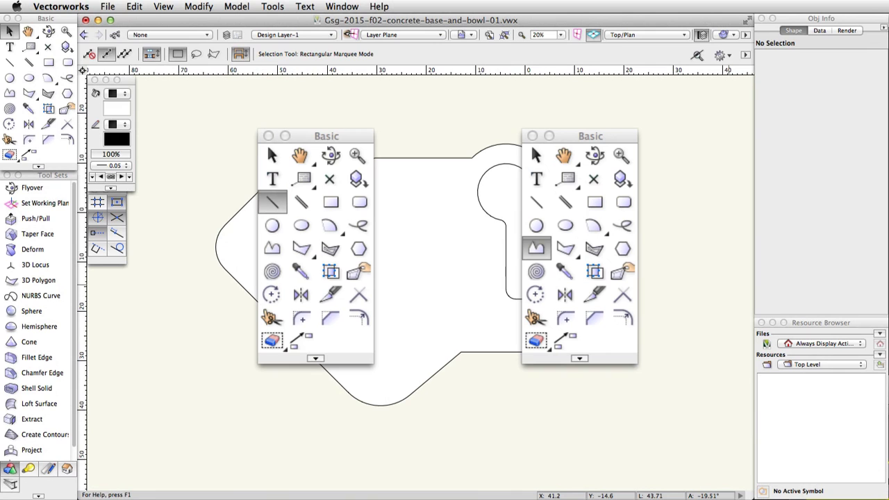
In the Right Isometric view, extrude the combined outline upward by 3 with Push/Pull.
key(p)
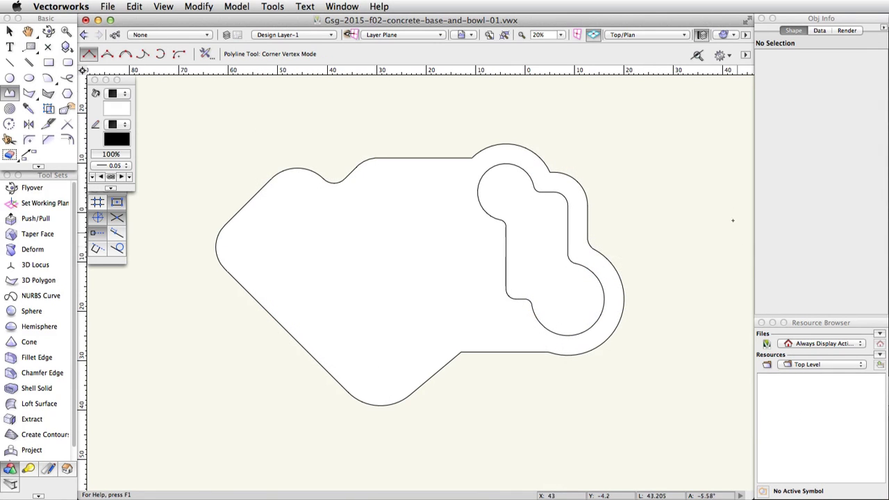
click(682, 38)
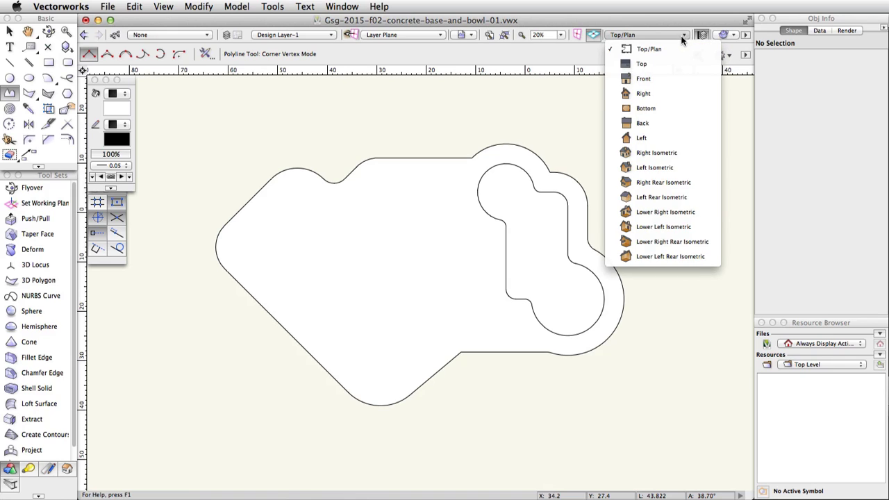
click(688, 153)
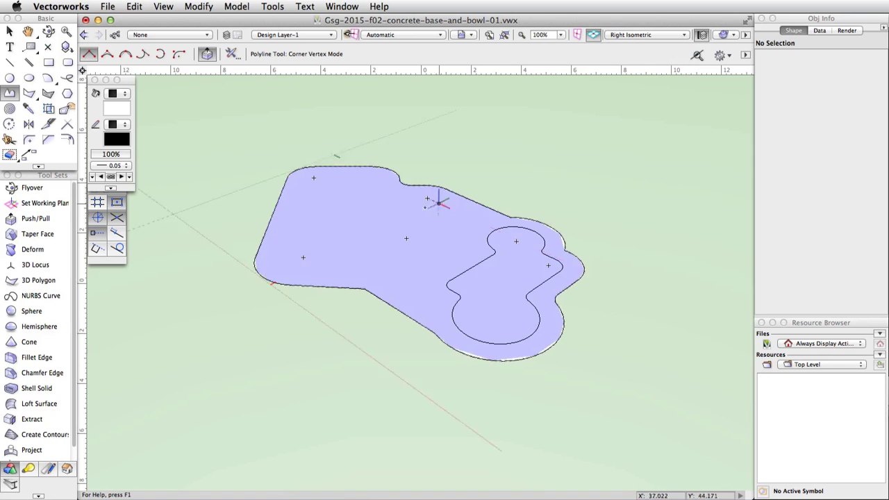
click(38, 222)
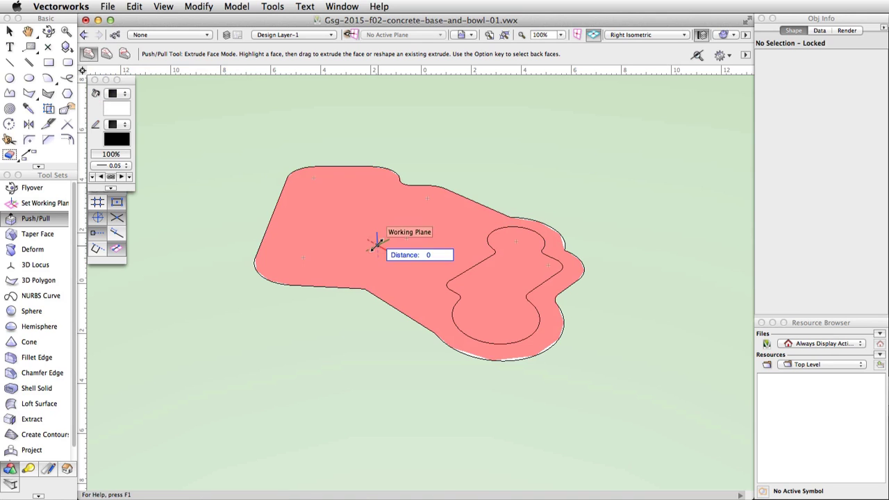
click(377, 246)
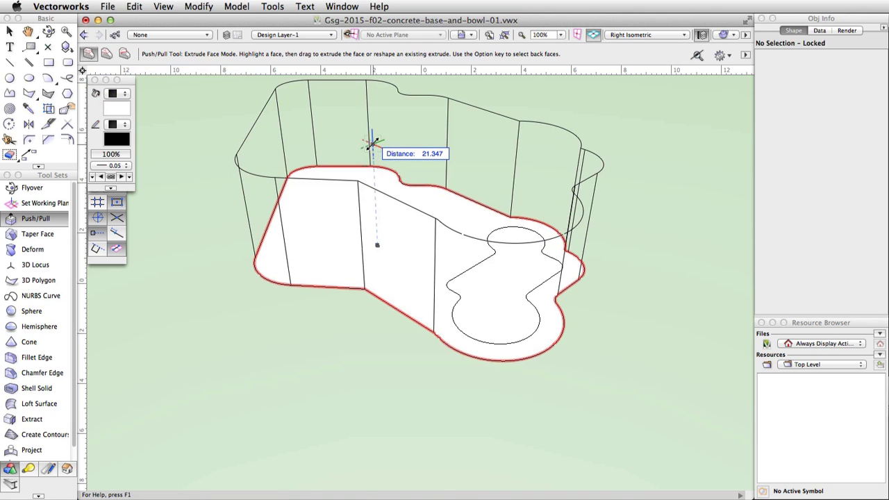
key(Tab)
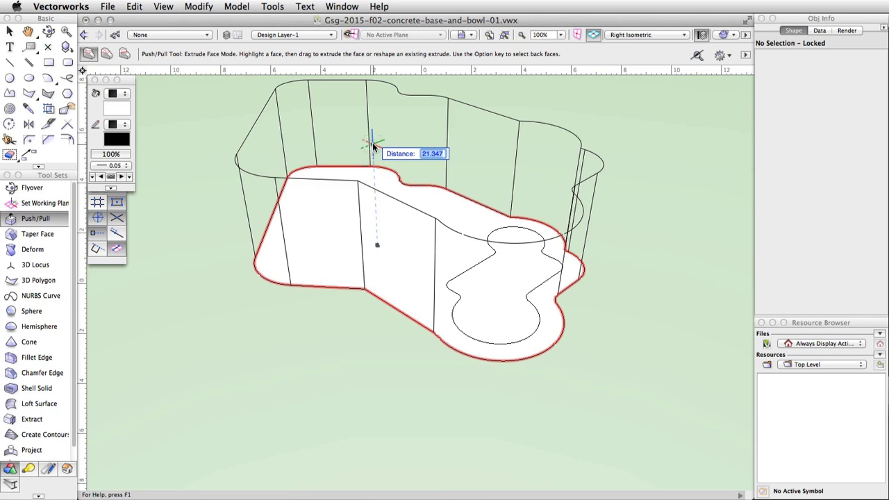
text(3)
key(Return)
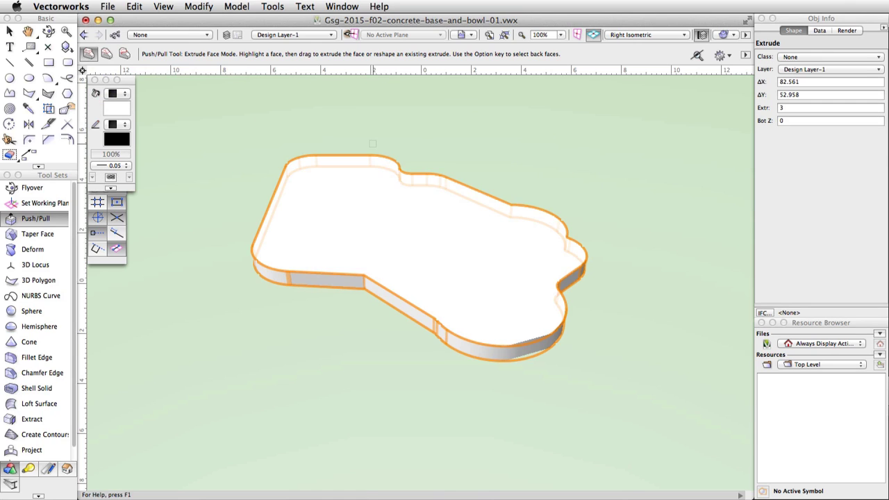
In the Top view, draw a straight polyline 39.245 long from the slab's sharp lower inner corner perpendicular to its upper straight edge.
click(671, 36)
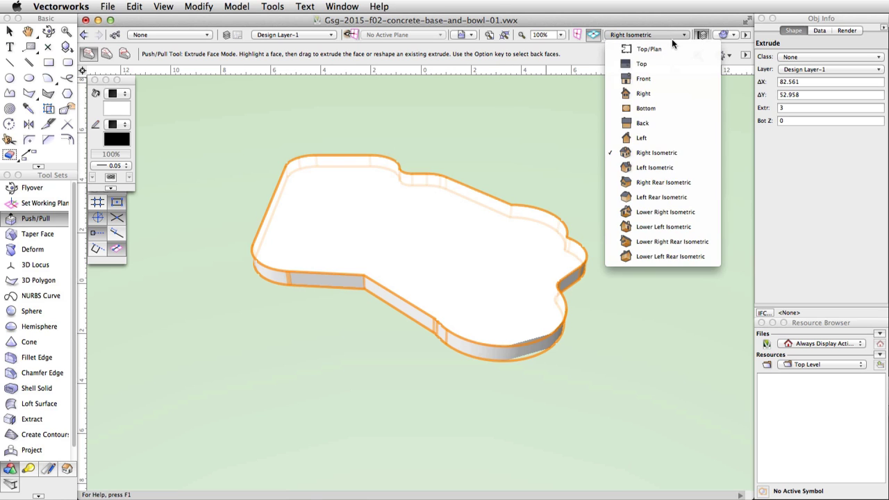
click(671, 65)
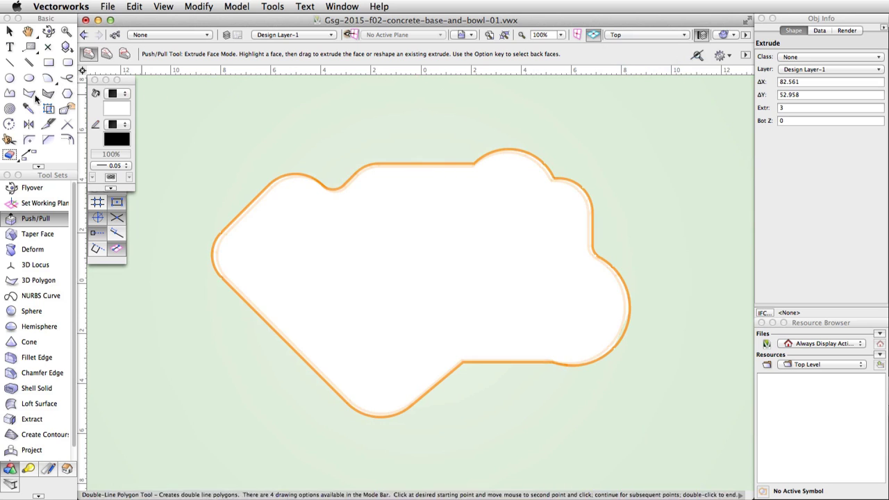
click(10, 93)
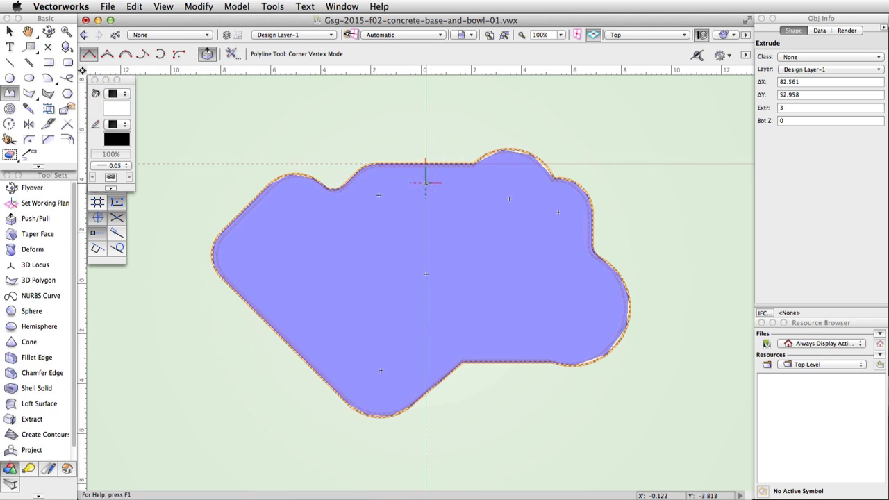
click(463, 361)
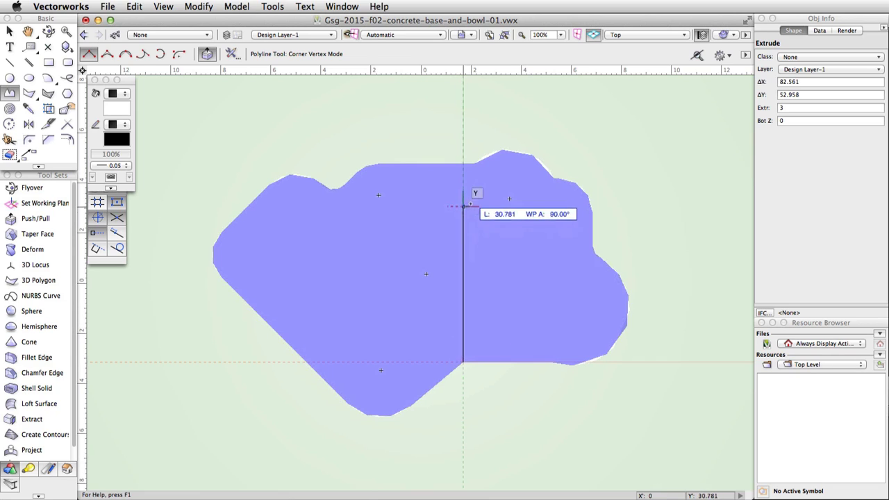
click(463, 164)
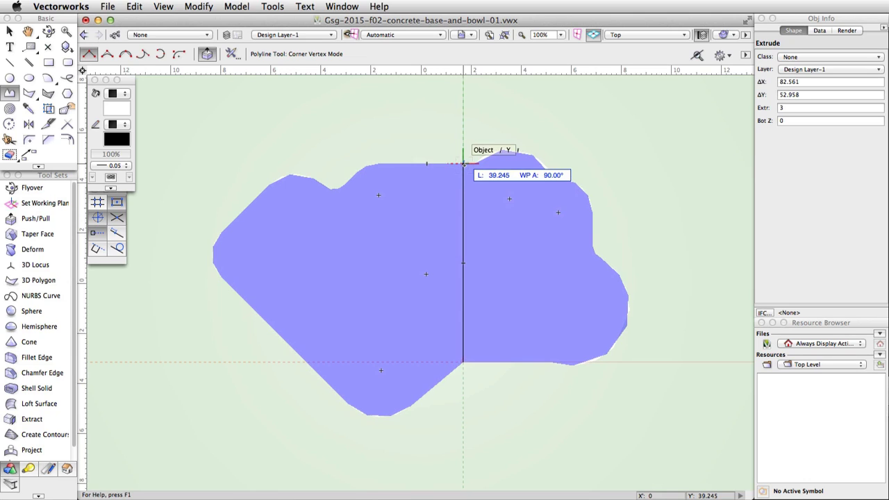
click(464, 164)
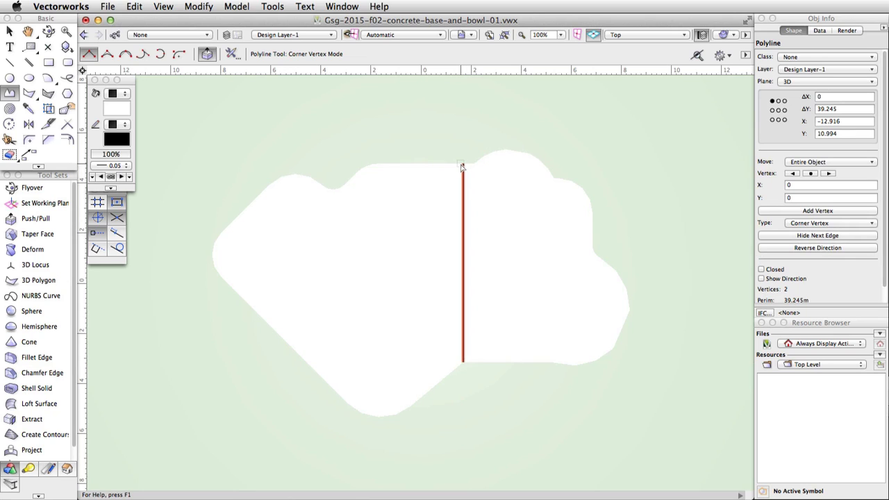
In the Left Isometric view, lower the larger slab area beside the dividing line with Push/Pull in Sub-Face Mode, using a distance of -1.5.
click(684, 35)
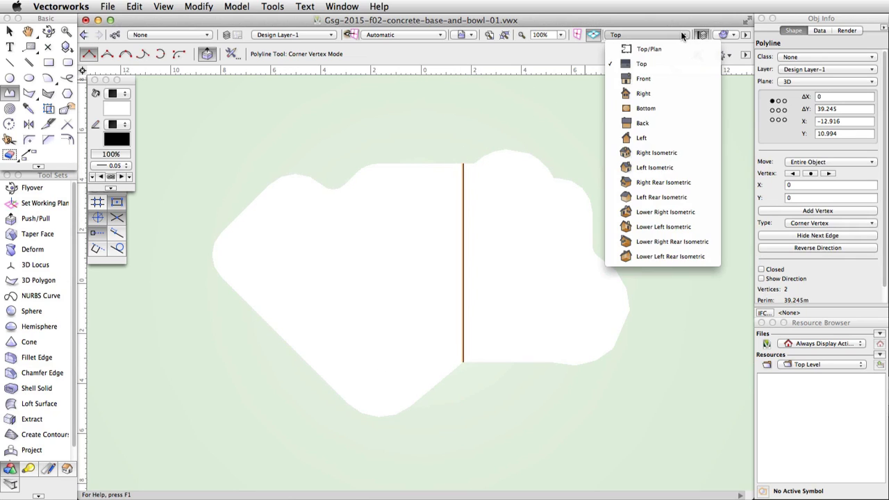
click(677, 168)
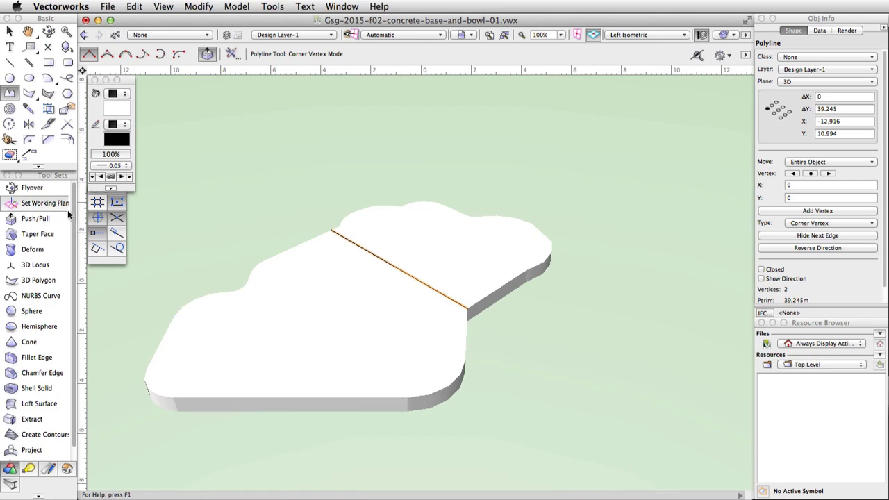
click(35, 219)
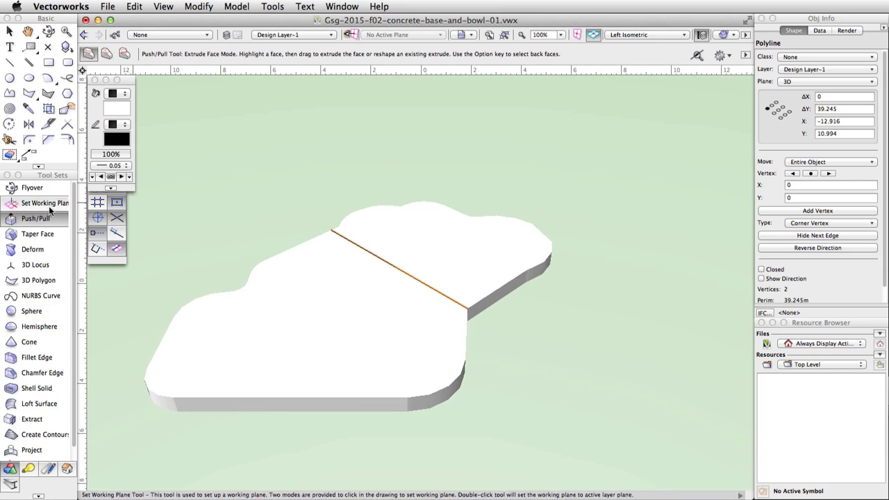
click(124, 56)
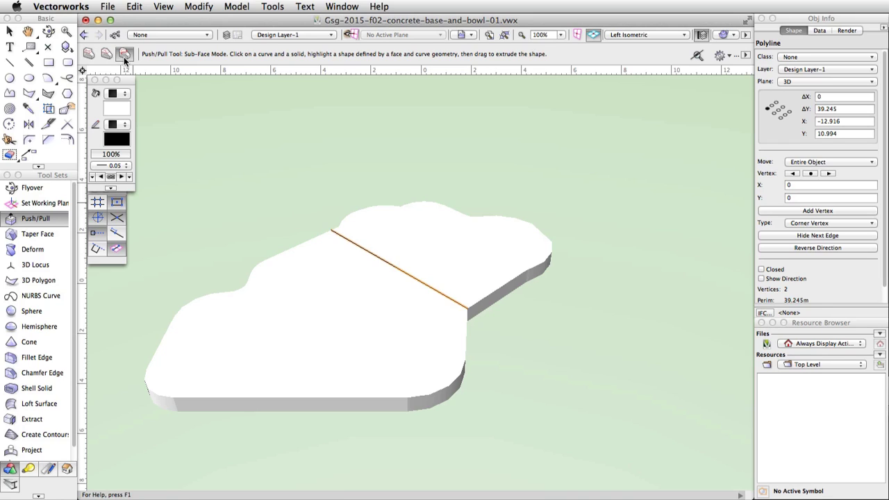
click(356, 249)
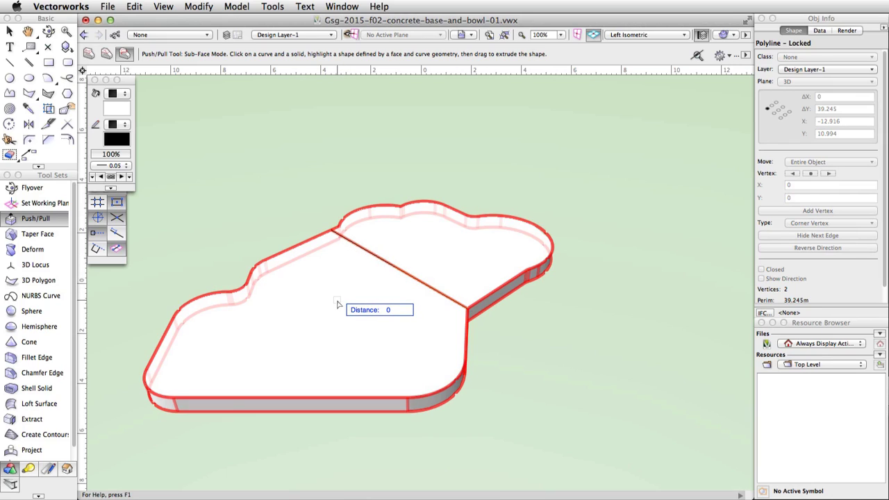
click(337, 303)
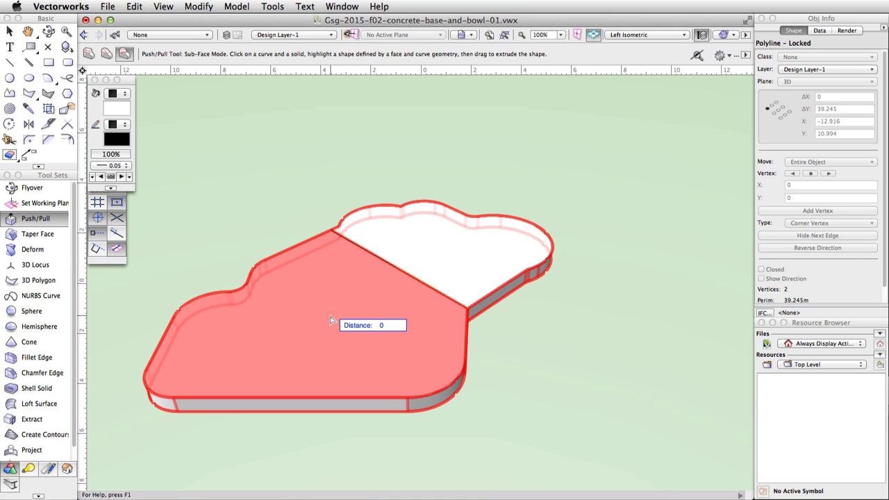
drag(331, 325, 332, 434)
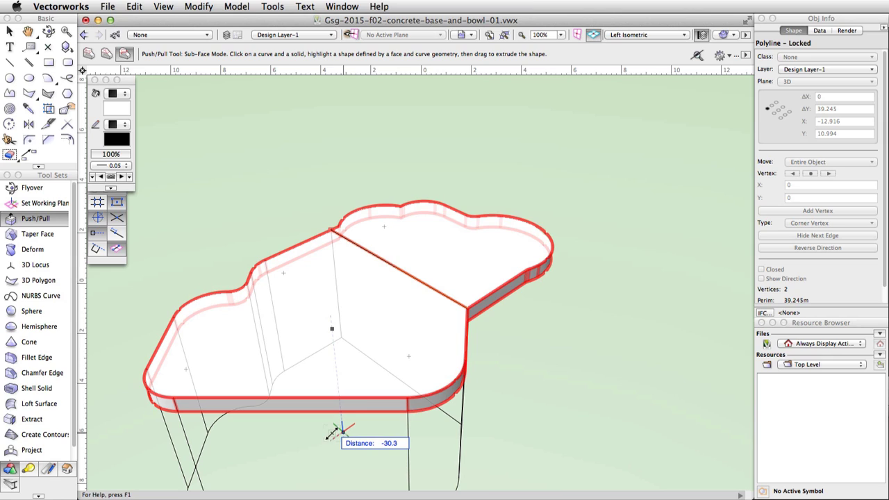
key(Tab)
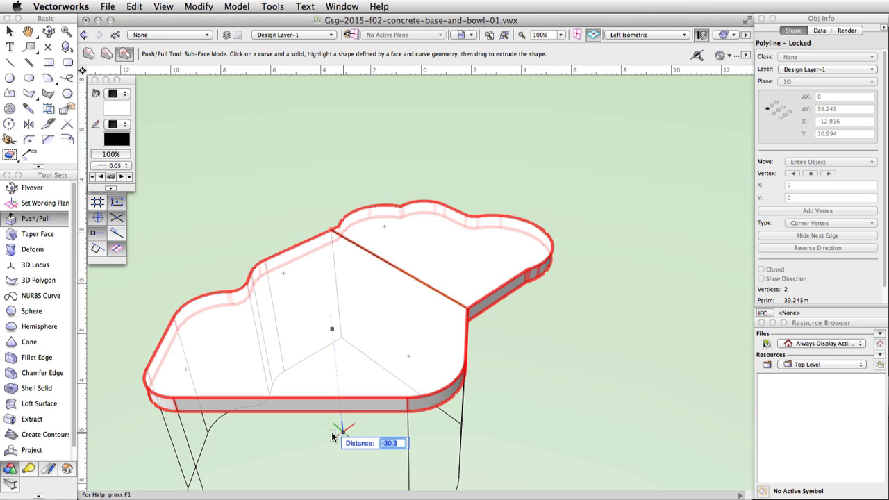
text(-1.5)
key(Return)
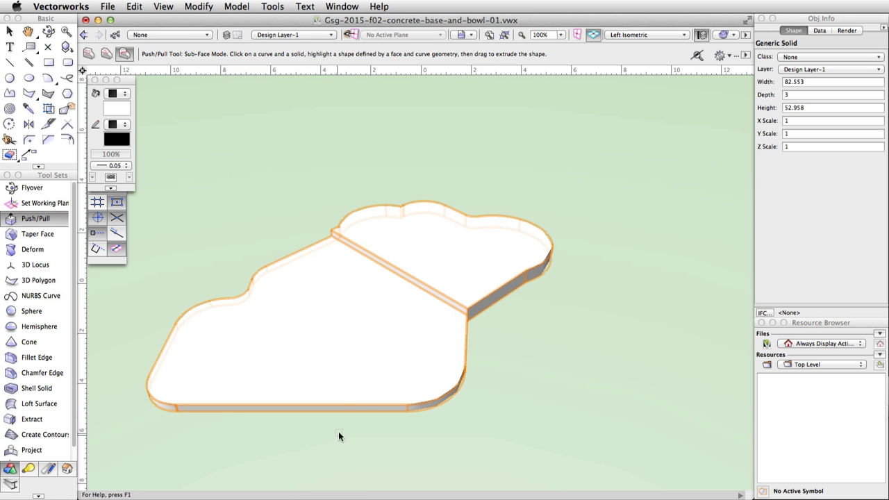
In the Top view, draw an S-shaped polyline about 10.2 by 50 in Point on Arc Mode across the lowered slab area to its lowest rounded tip.
click(683, 35)
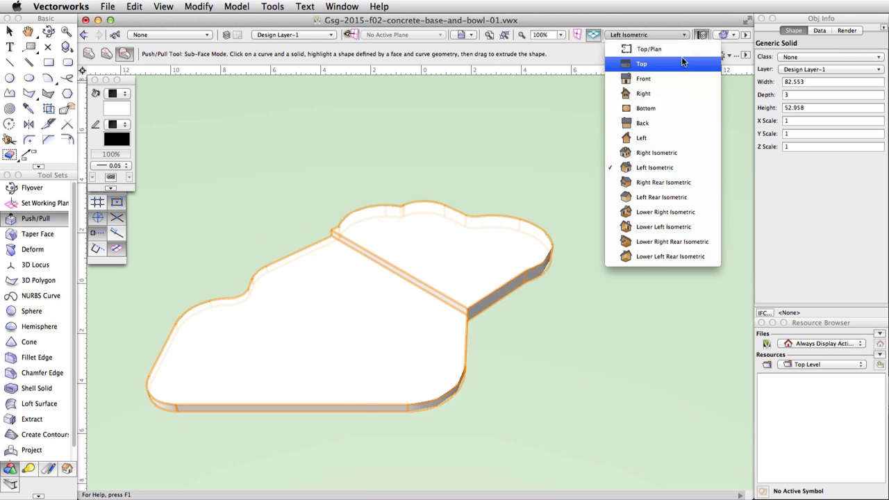
click(681, 61)
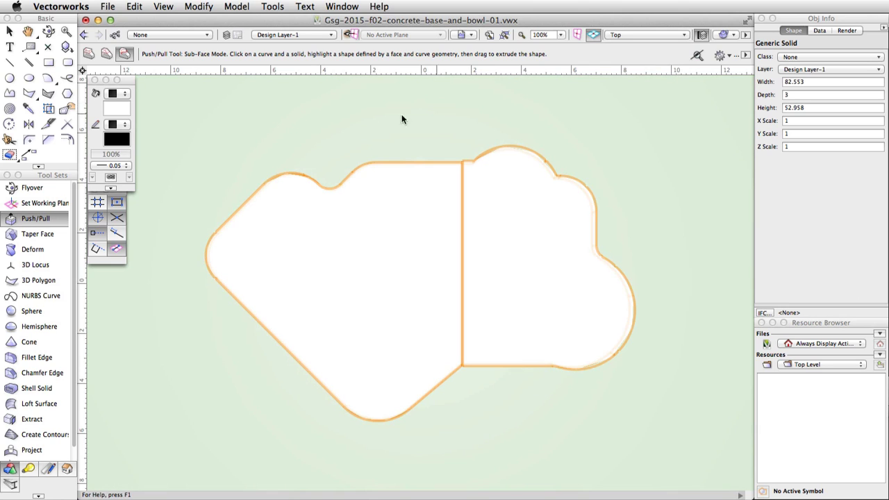
click(11, 93)
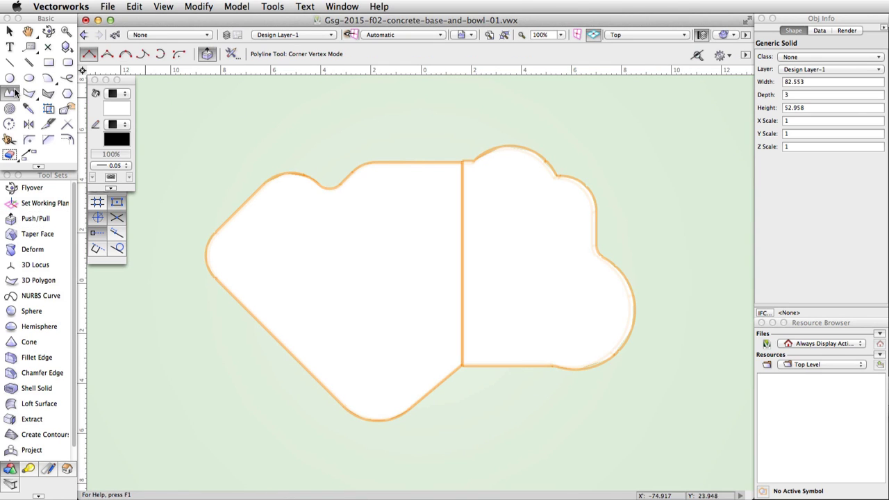
key(Escape)
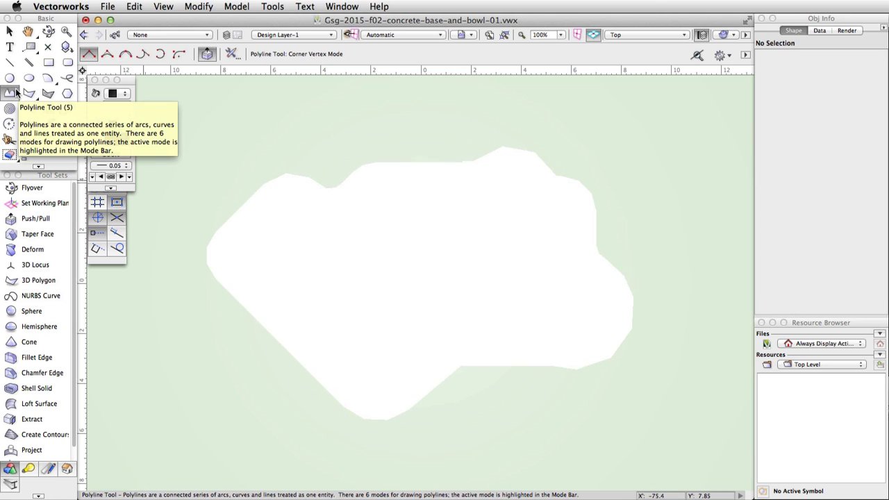
click(159, 53)
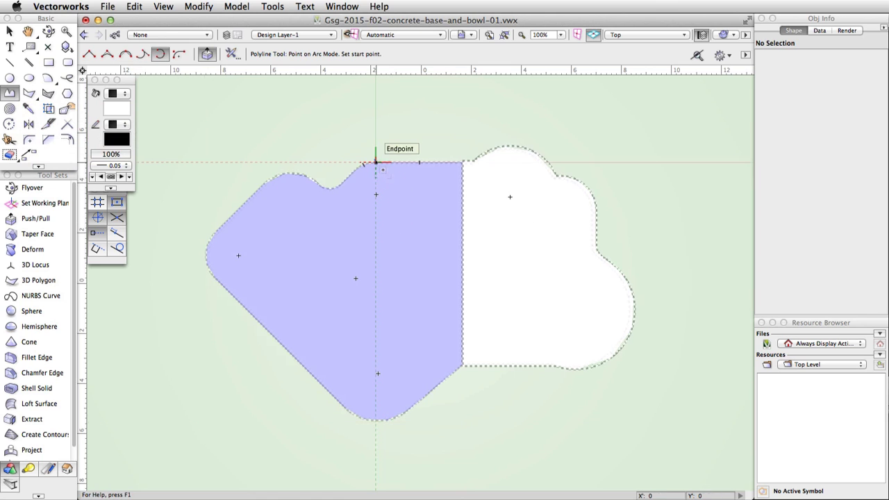
click(383, 166)
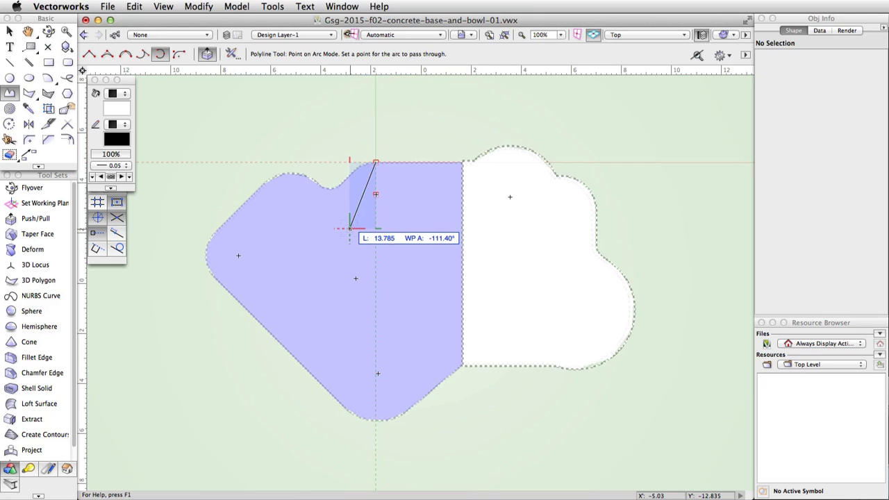
click(350, 228)
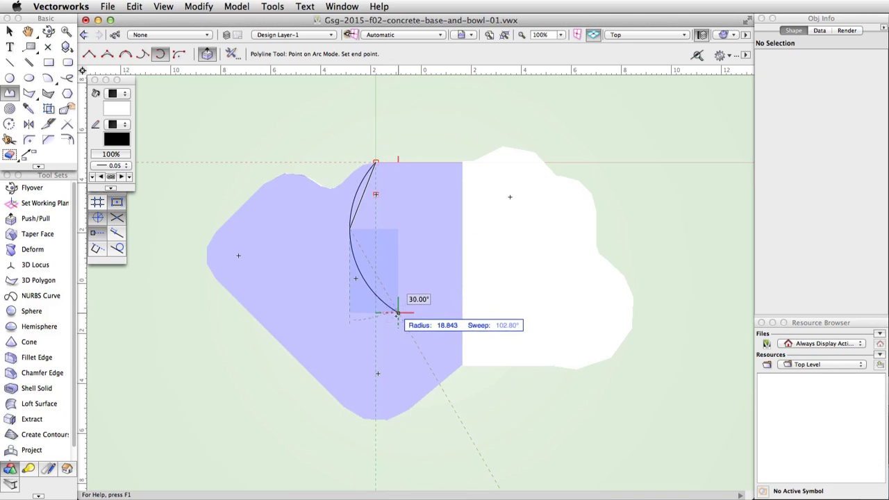
click(386, 317)
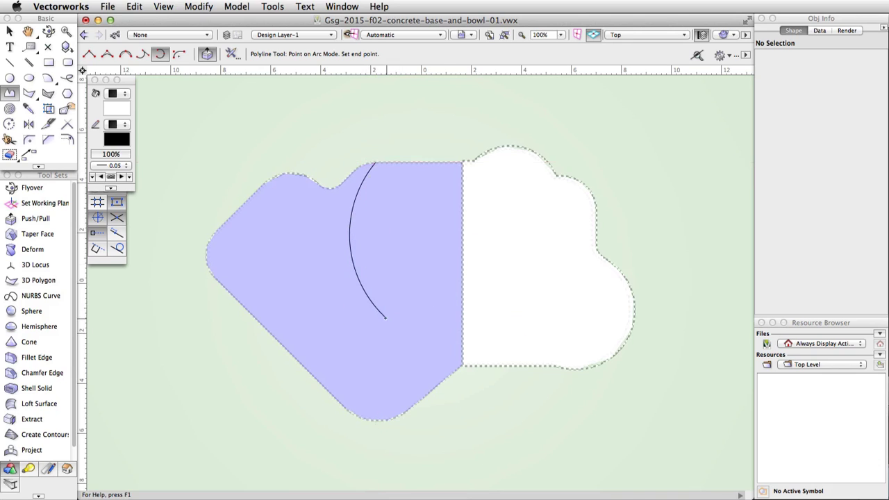
click(402, 367)
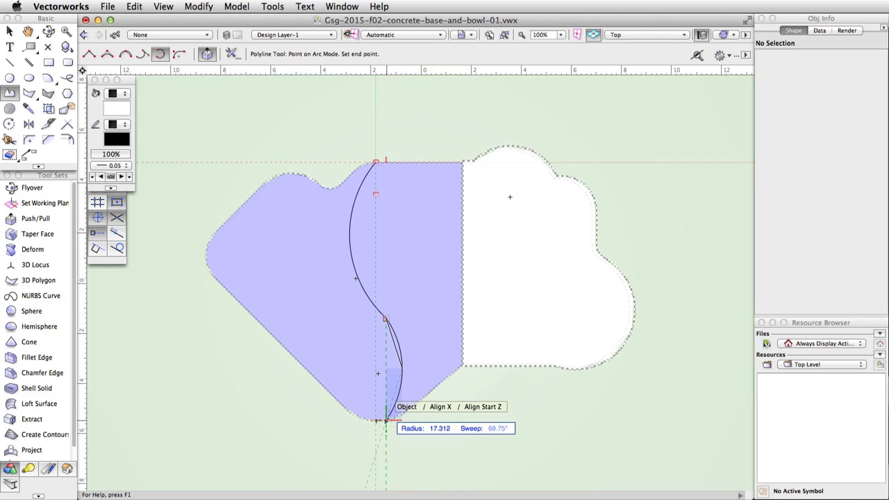
double_click(386, 420)
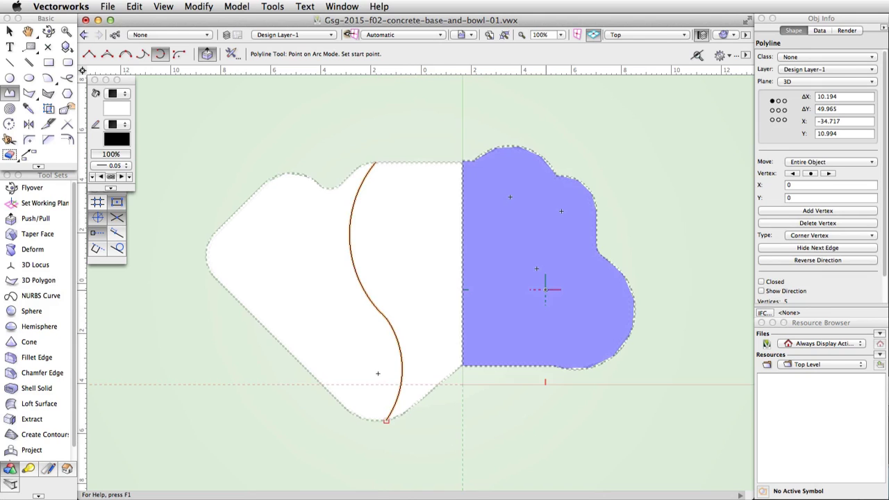
In the Left Isometric view, lower the slab area beyond the S-curve with Push/Pull in Sub-Face Mode, using a distance of -1.2.
click(683, 36)
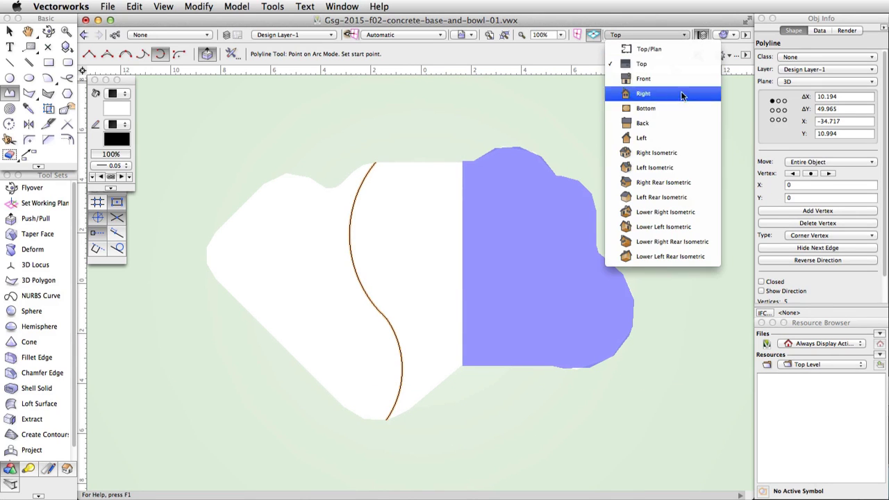
click(682, 171)
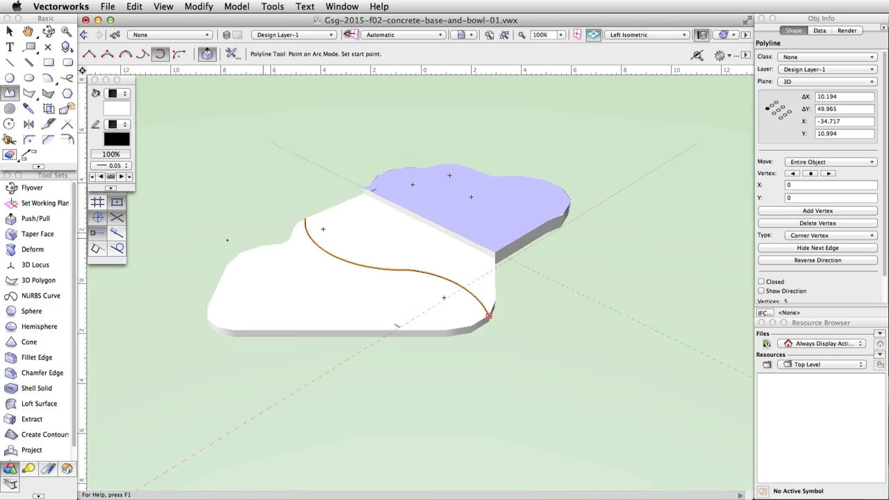
click(21, 219)
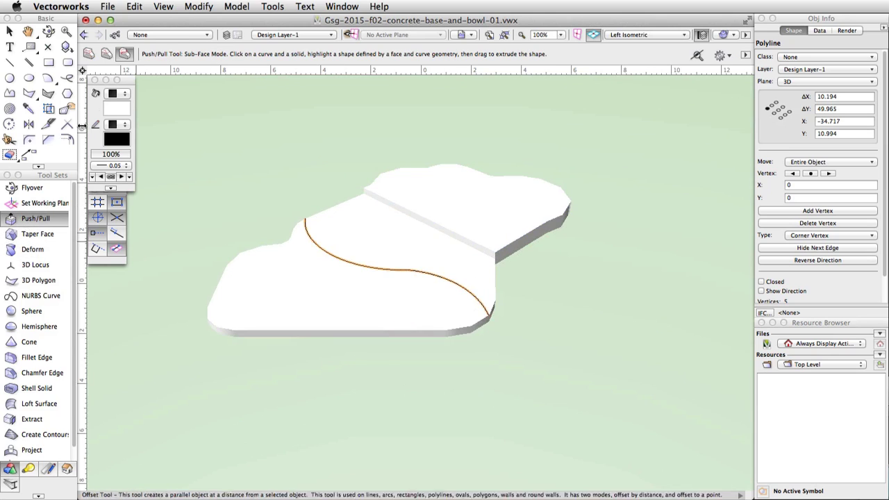
click(125, 54)
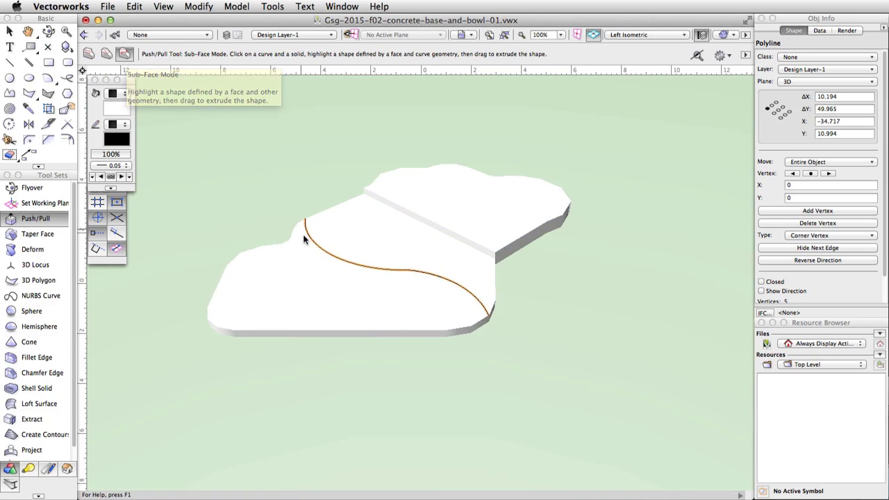
click(321, 249)
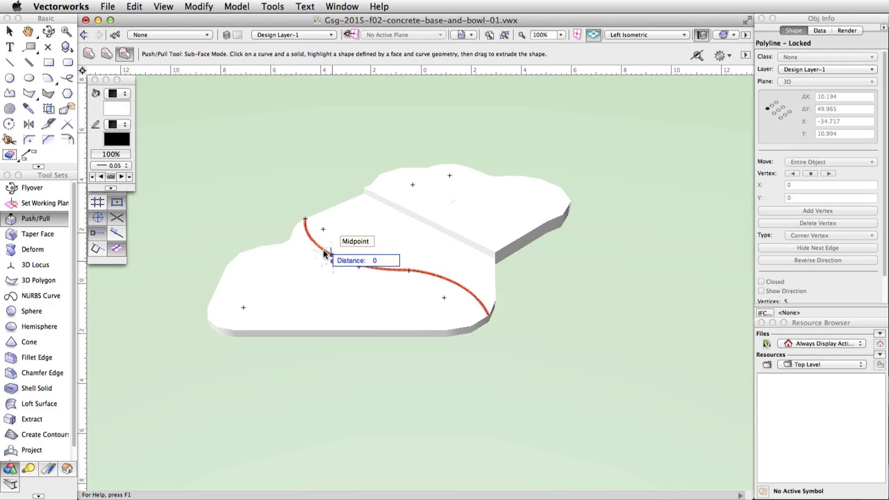
click(313, 282)
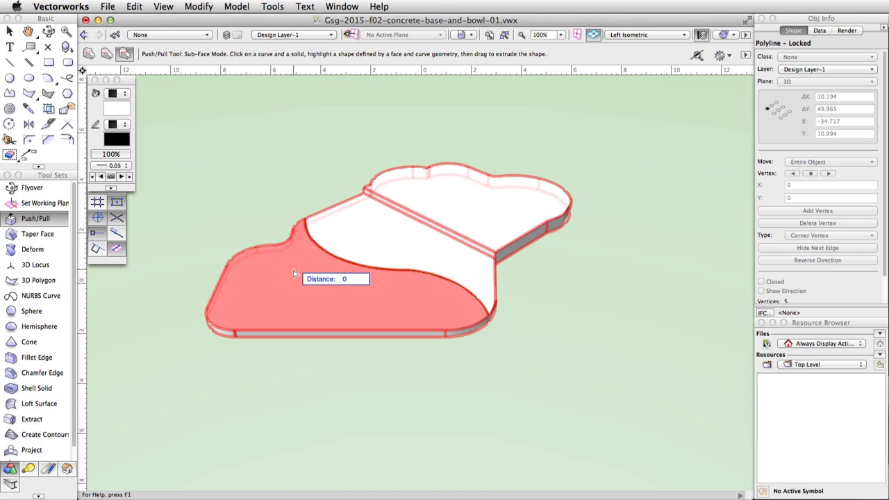
drag(293, 272, 300, 363)
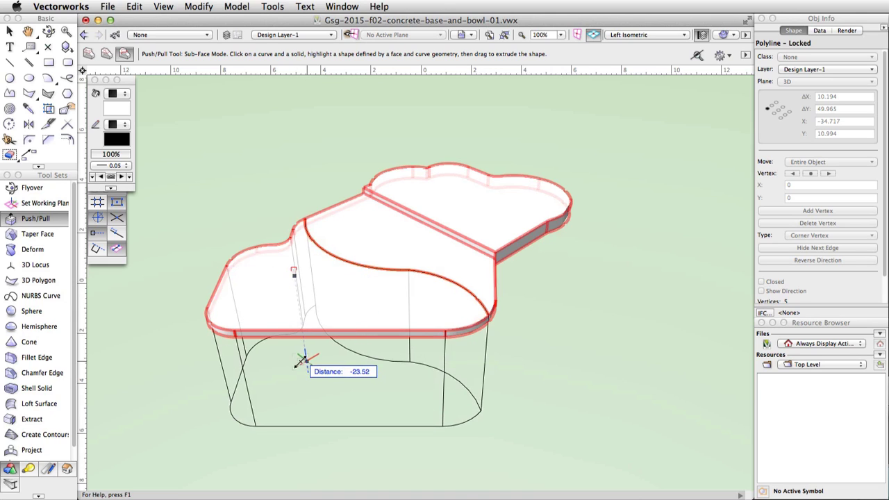
key(Tab)
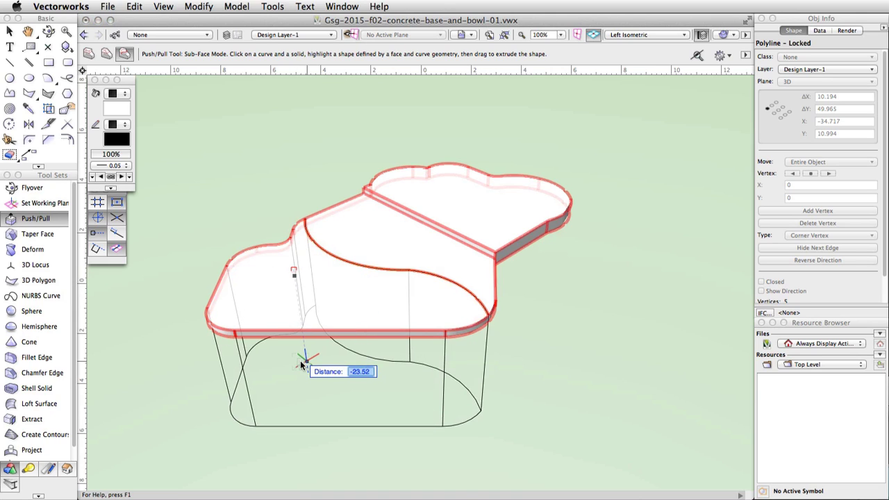
text(-1.2)
key(Return)
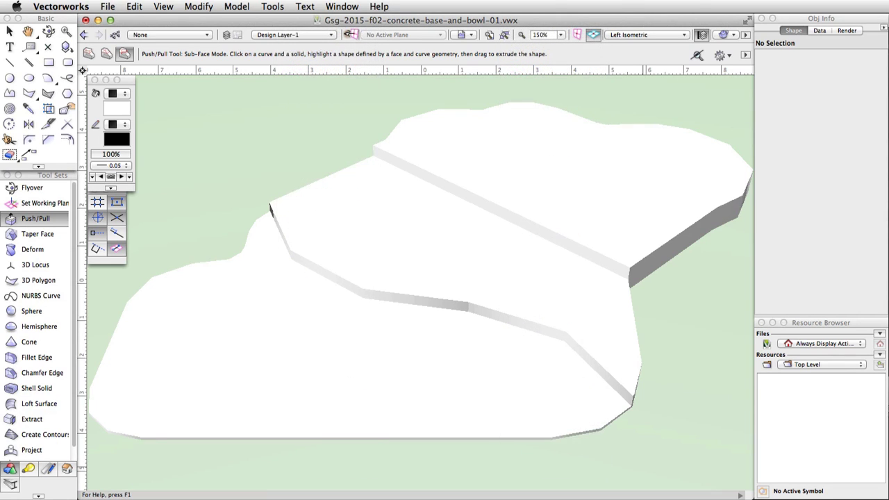
Taper the straight step wall by about -68° with Taper Face in Tangent Faces Mode, using the highest top face as the axis plane.
click(32, 233)
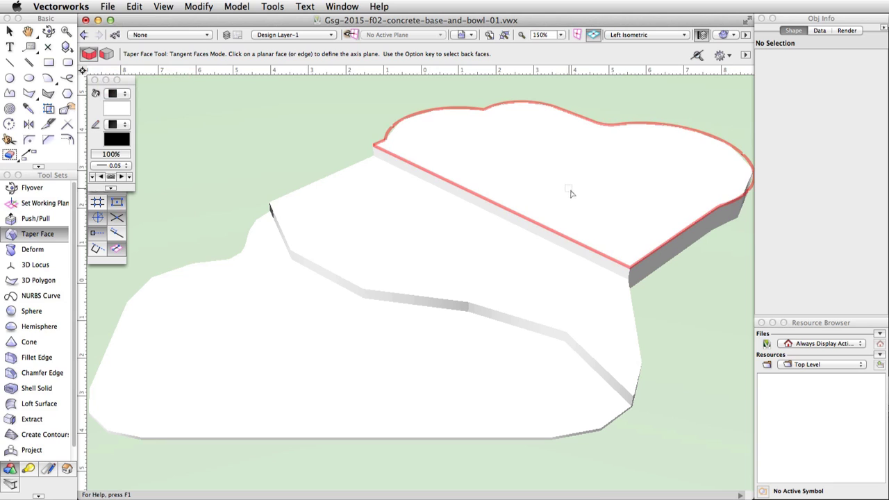
click(601, 205)
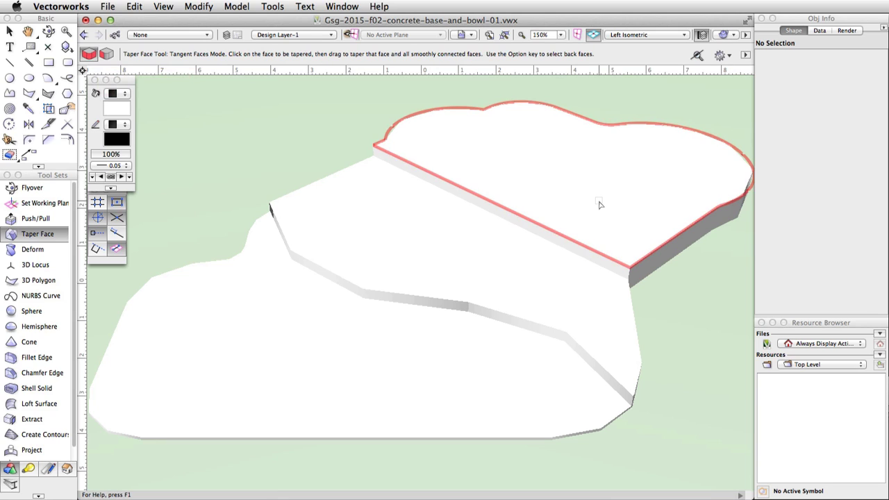
click(598, 262)
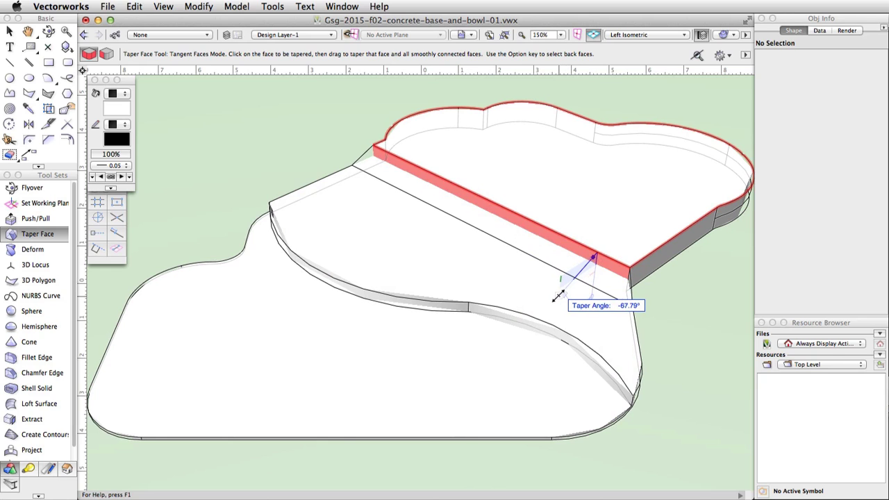
click(559, 298)
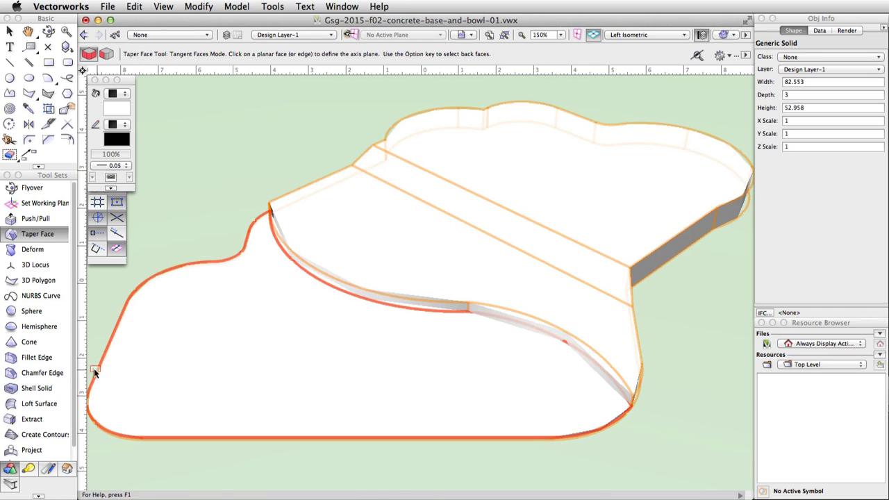
Fillet the bottom edge of the S-curved step with a constant radius of 4, selecting tangent entities.
click(36, 357)
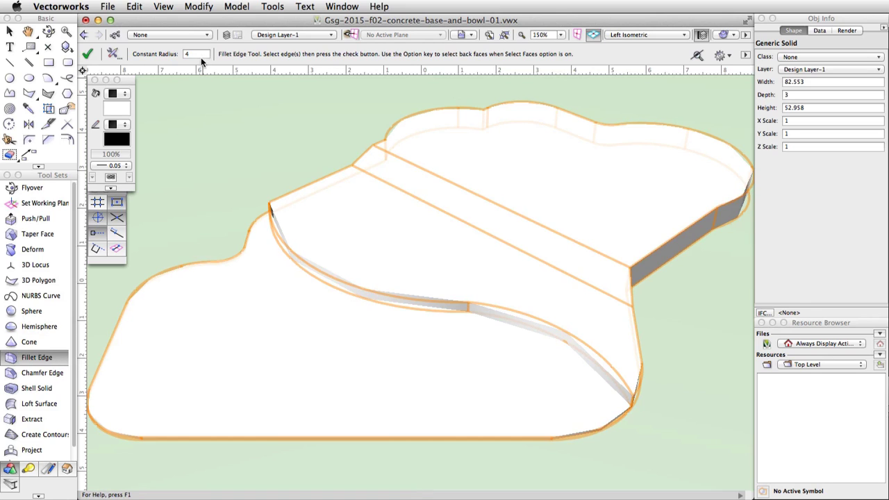
click(115, 55)
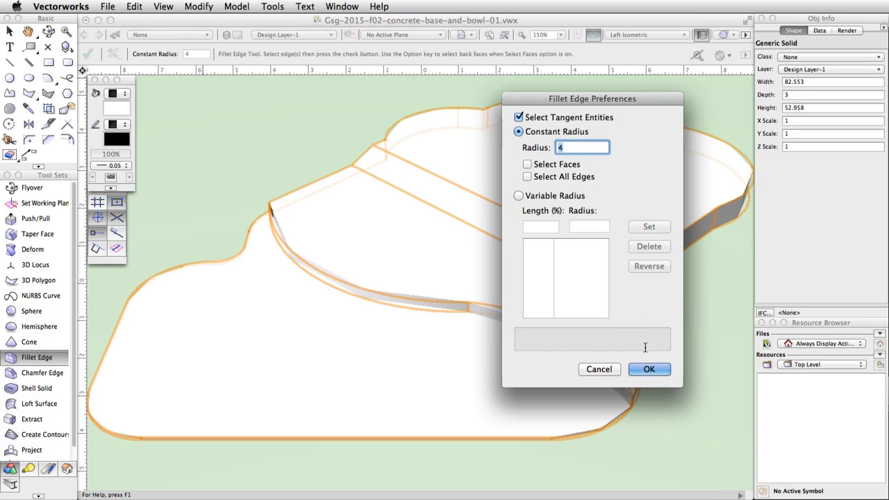
click(649, 370)
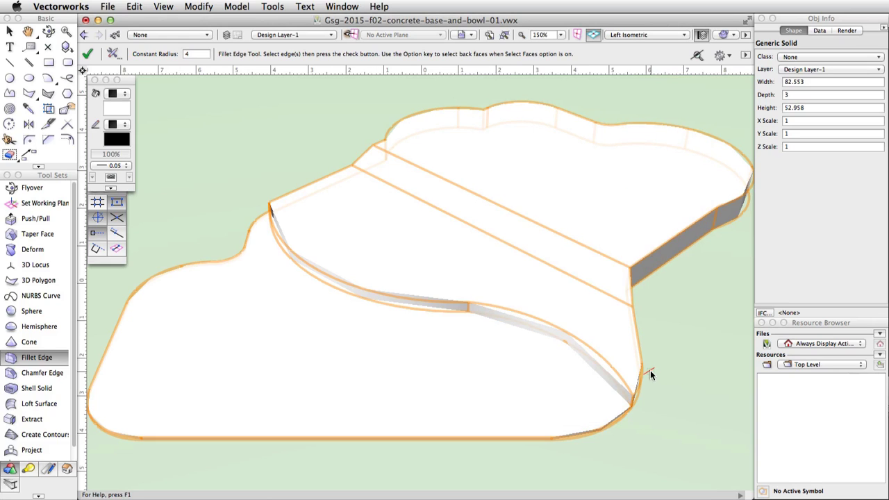
click(414, 314)
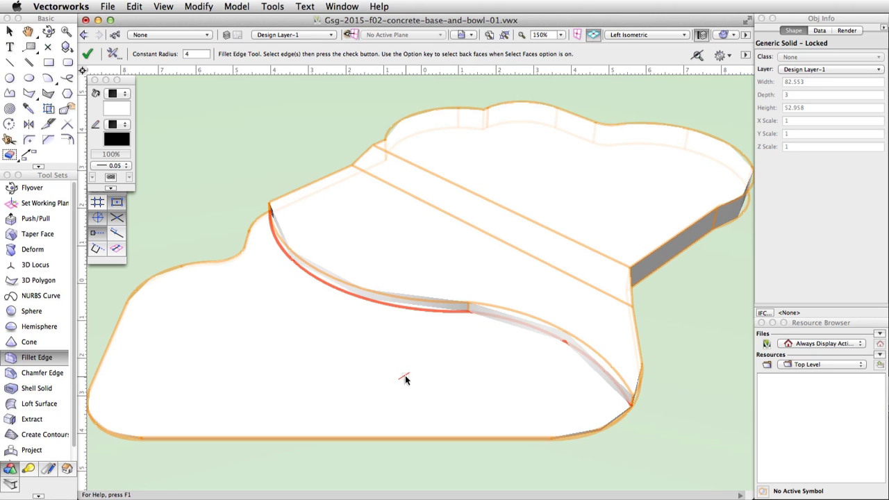
click(87, 55)
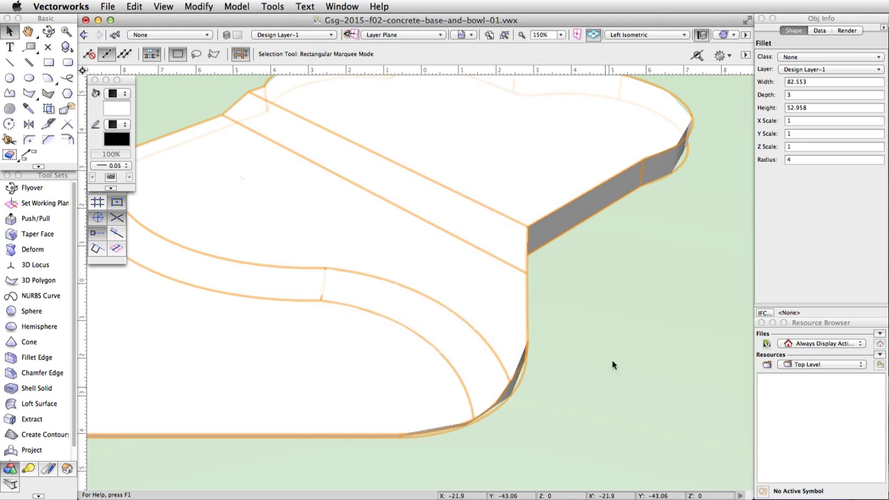
Set the OpenGL rendering detail to Very High.
click(733, 34)
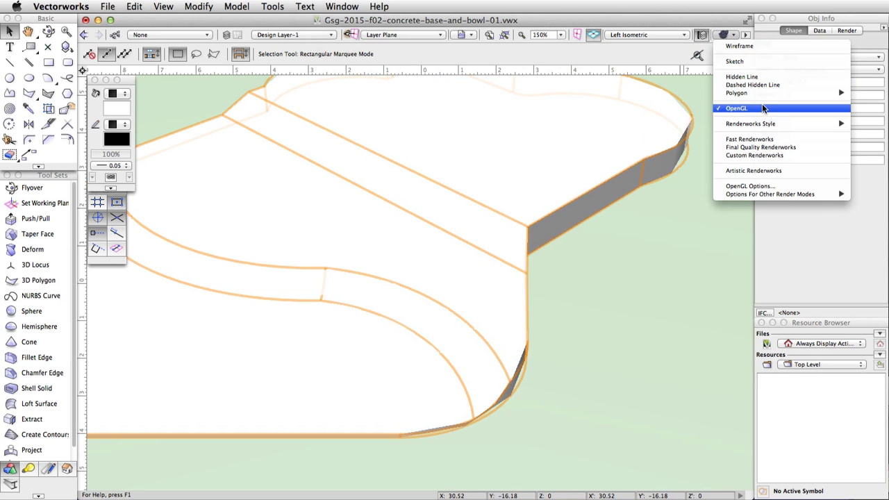
click(779, 186)
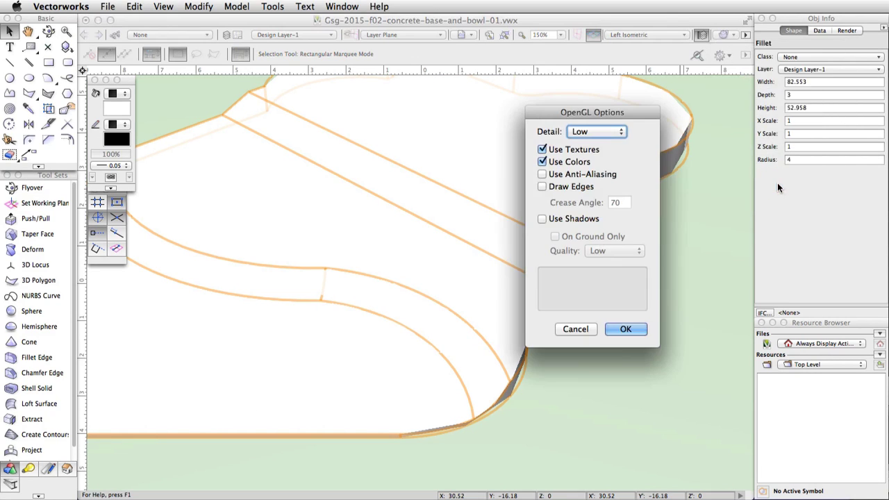
drag(599, 113, 479, 108)
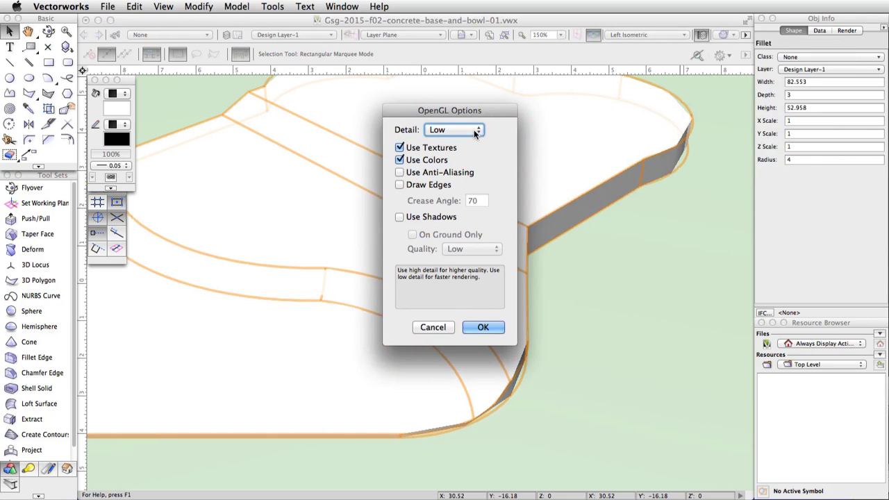
click(478, 130)
click(473, 164)
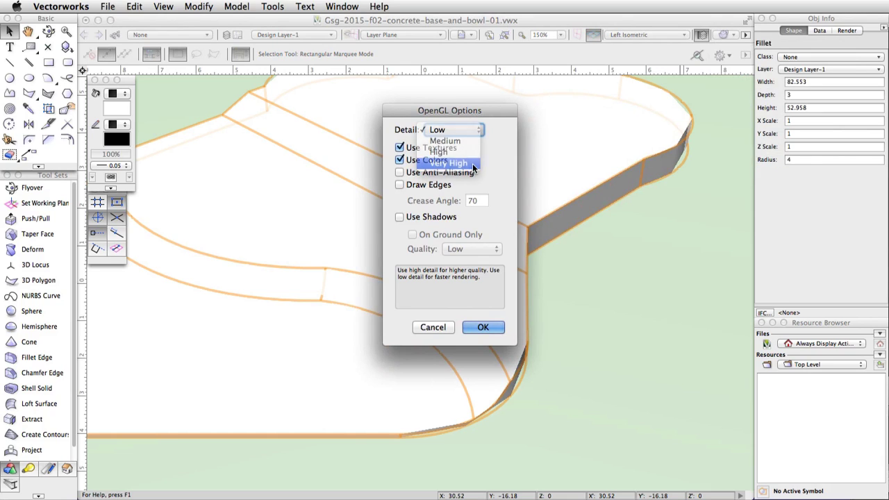
click(480, 327)
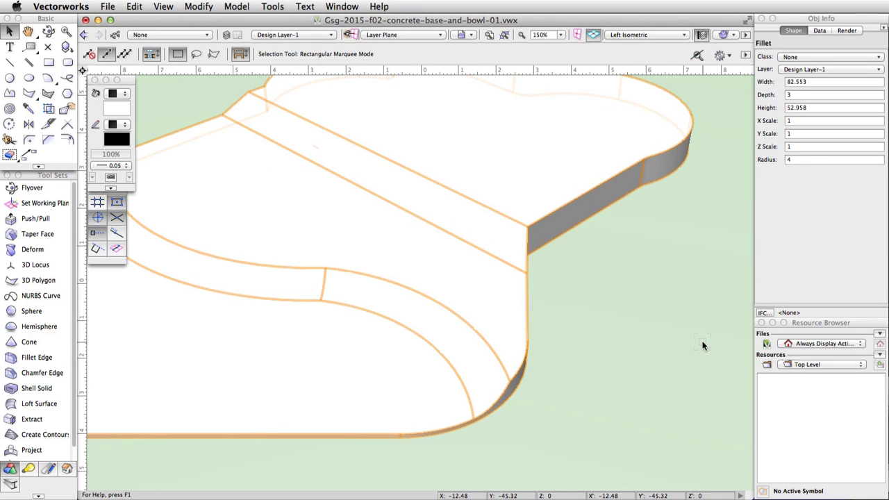
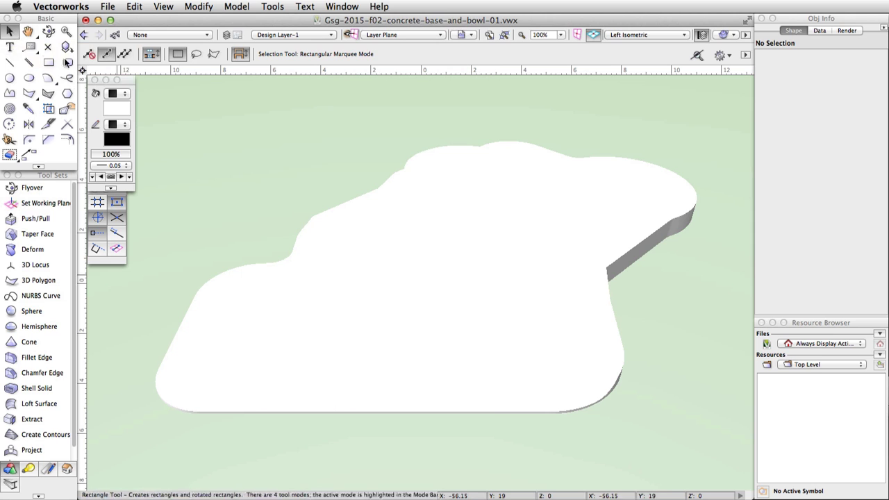
Raise the closed bowl outline polyline with a 3D move, using a Z offset of 3.
click(518, 202)
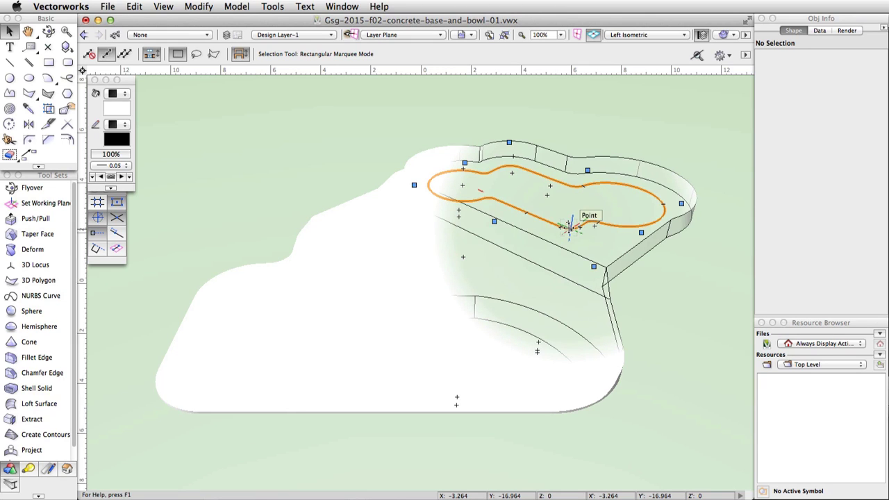
click(569, 226)
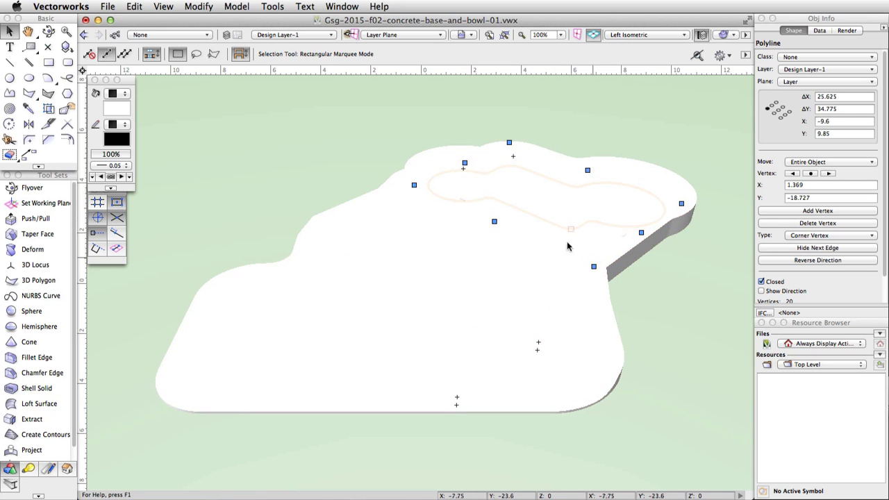
click(201, 8)
mouse_move(203, 21)
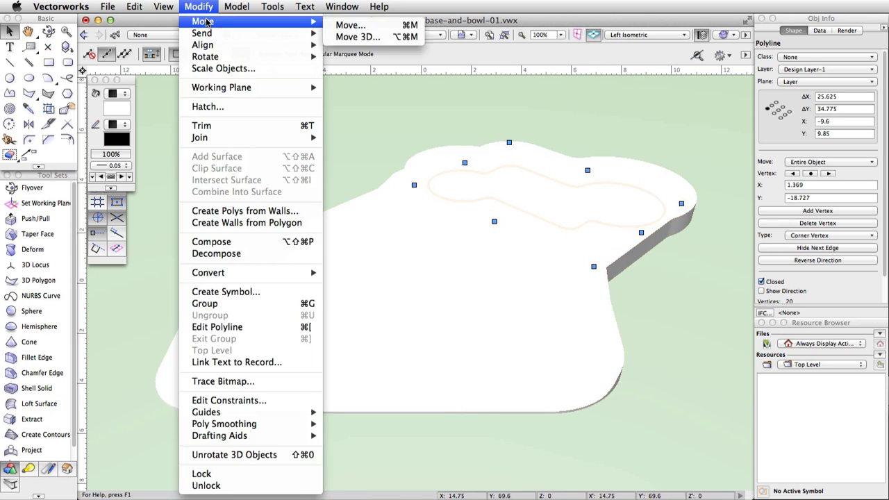
click(381, 37)
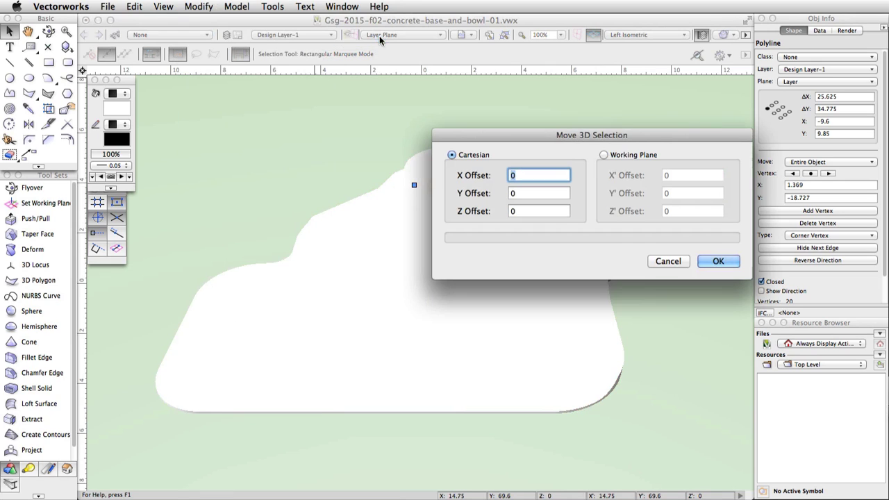
click(521, 211)
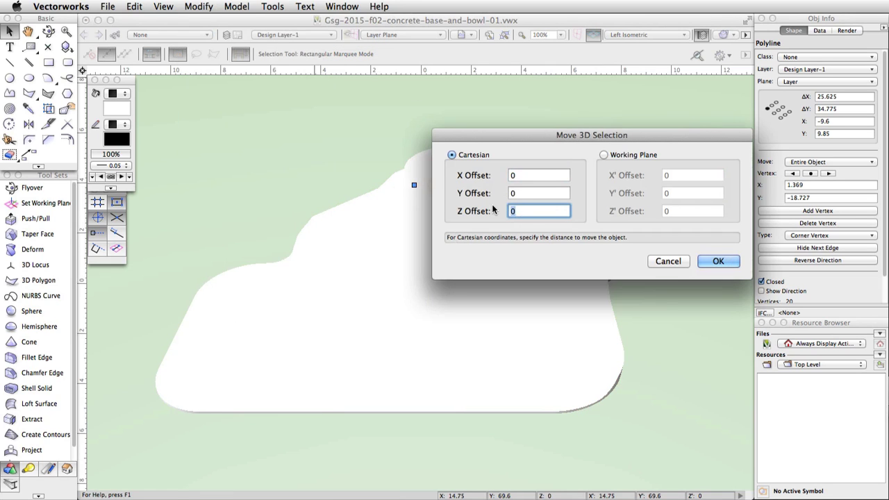
text(3)
click(718, 262)
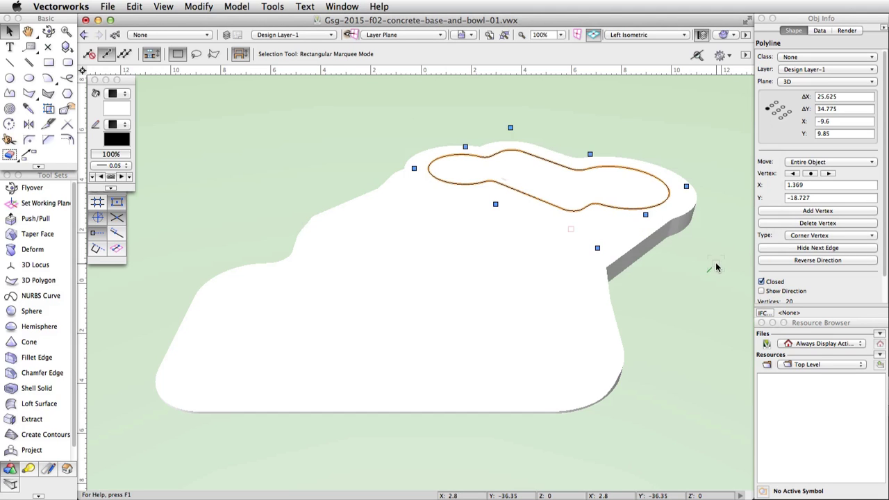
Extrude the raised bowl outline by -2.5.
click(230, 6)
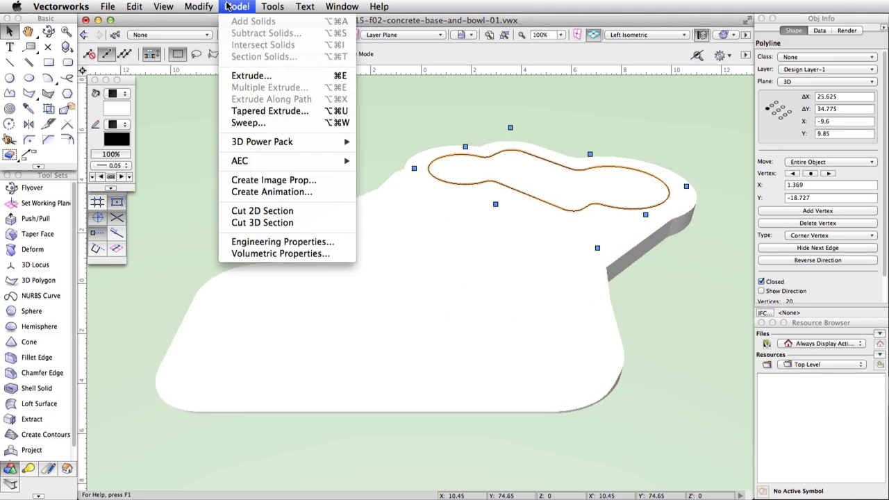
click(311, 76)
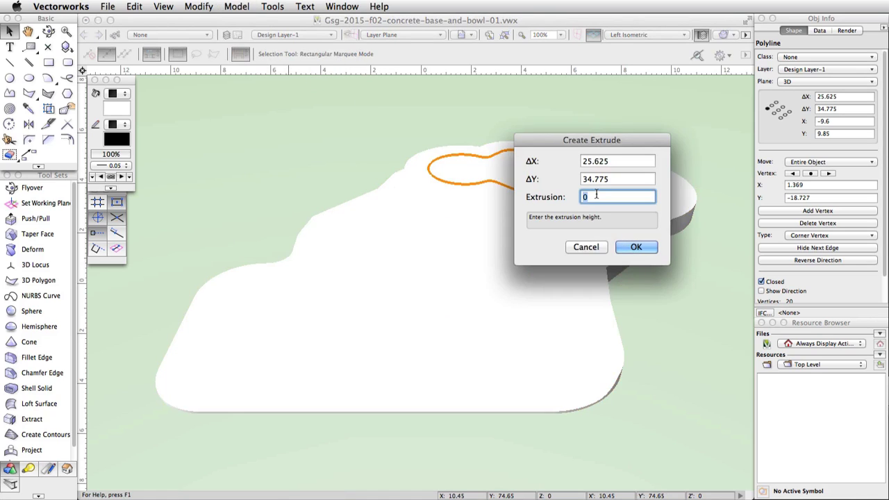
text(-2.5)
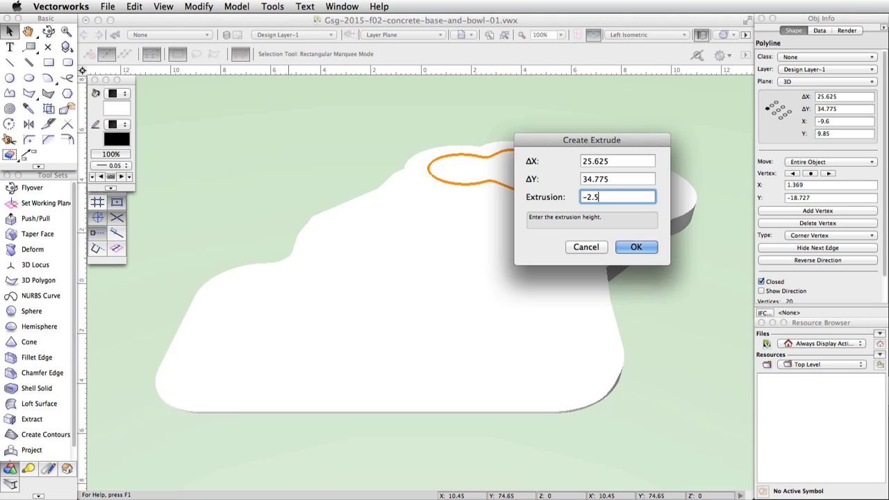
click(638, 247)
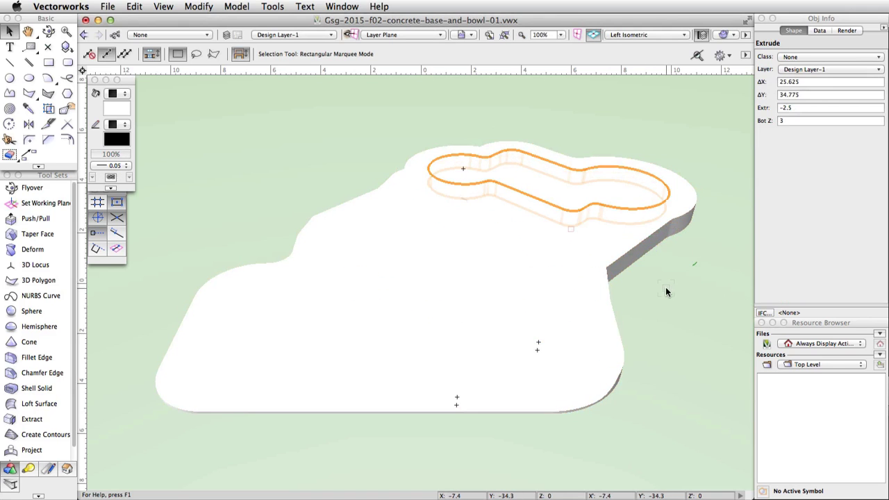
Subtract the bowl extrusion from the concrete slab solid, without retaining the subtracting object.
shift+click(629, 251)
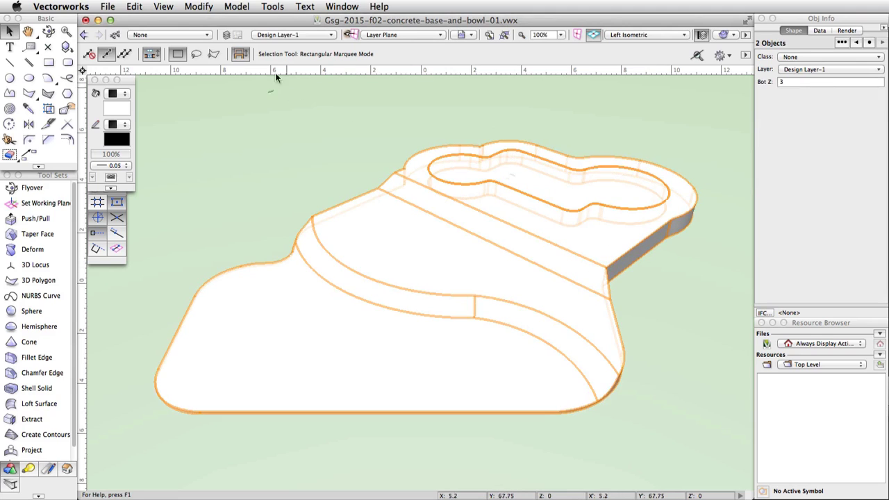
click(236, 7)
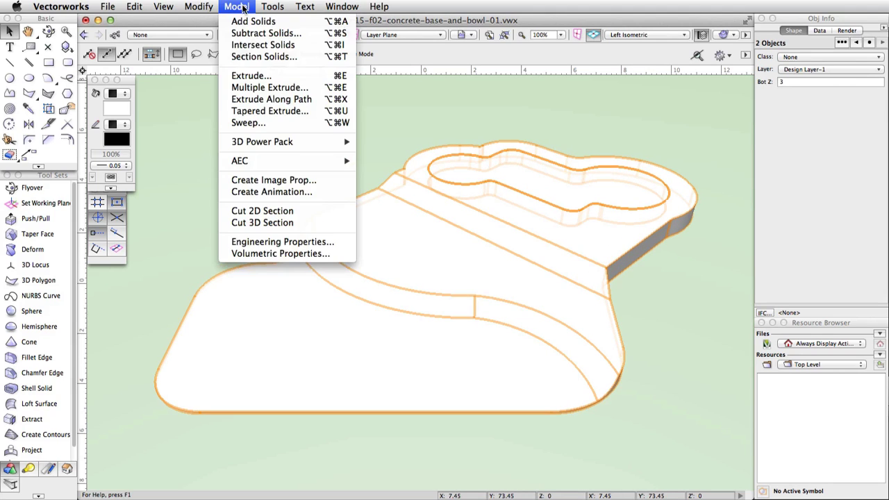
click(312, 32)
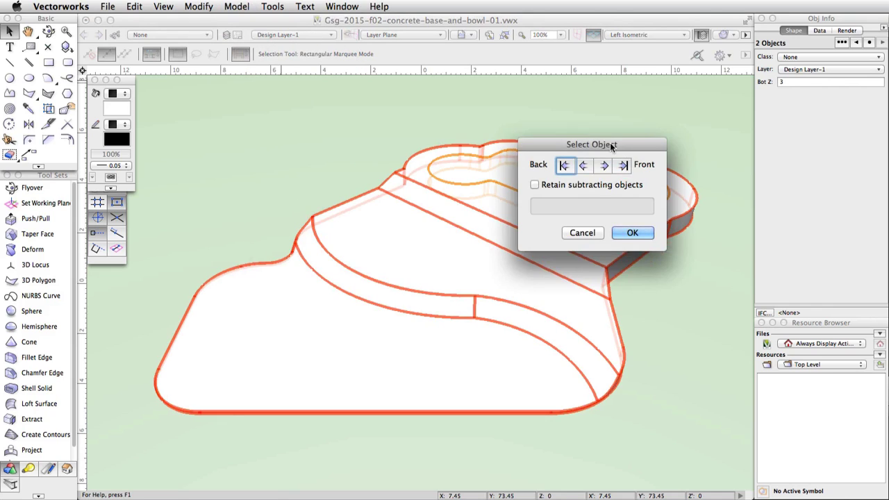
drag(610, 143, 460, 103)
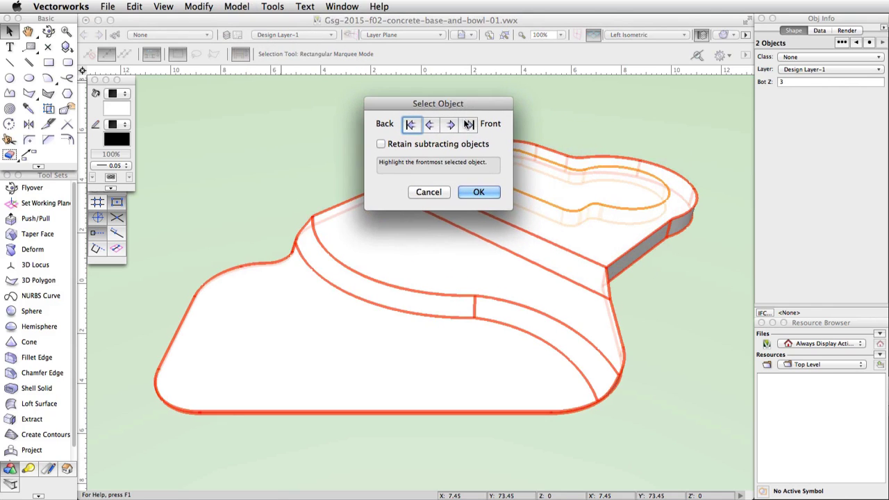
click(469, 124)
click(411, 123)
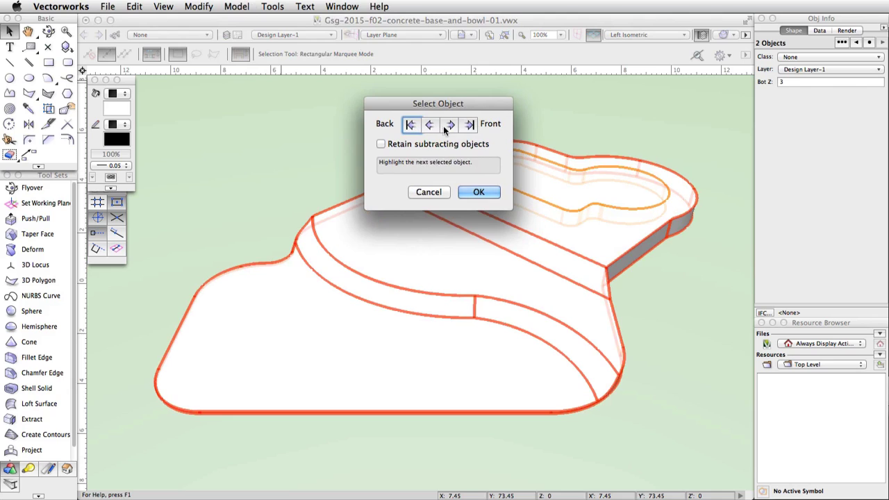
click(479, 193)
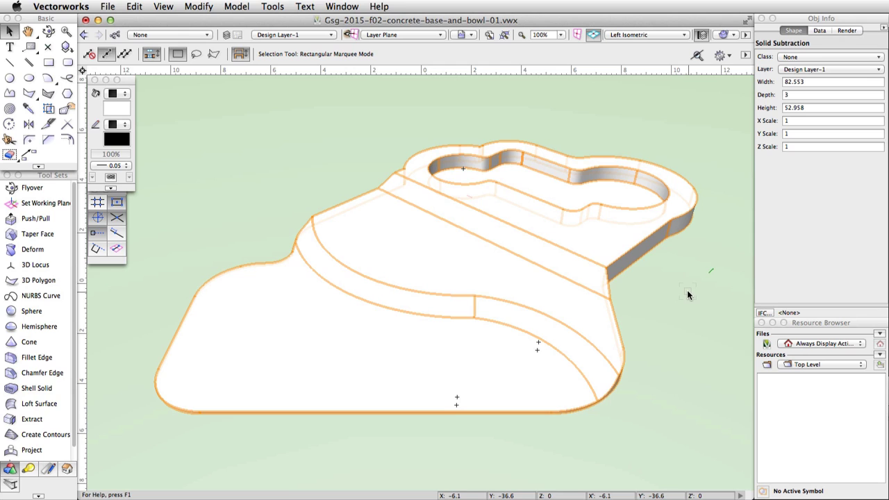
Fillet the bottom inner edge of the bowl recess with a constant radius of 2.5.
click(31, 366)
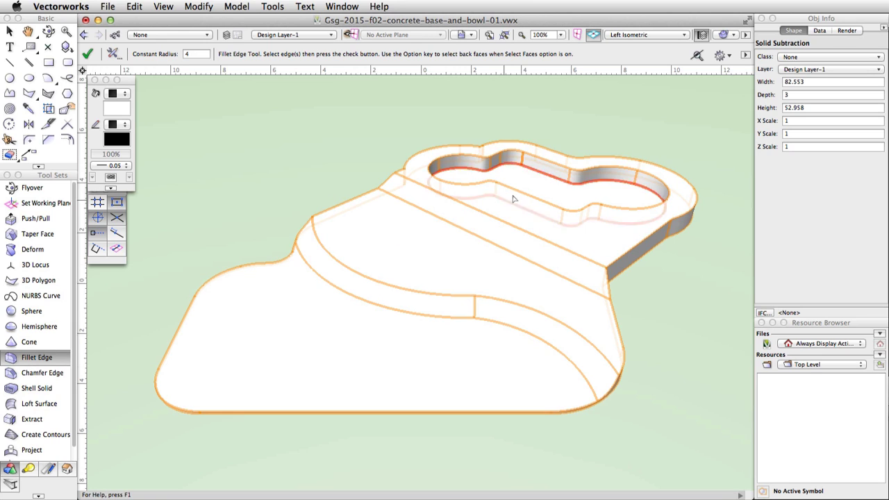
click(528, 175)
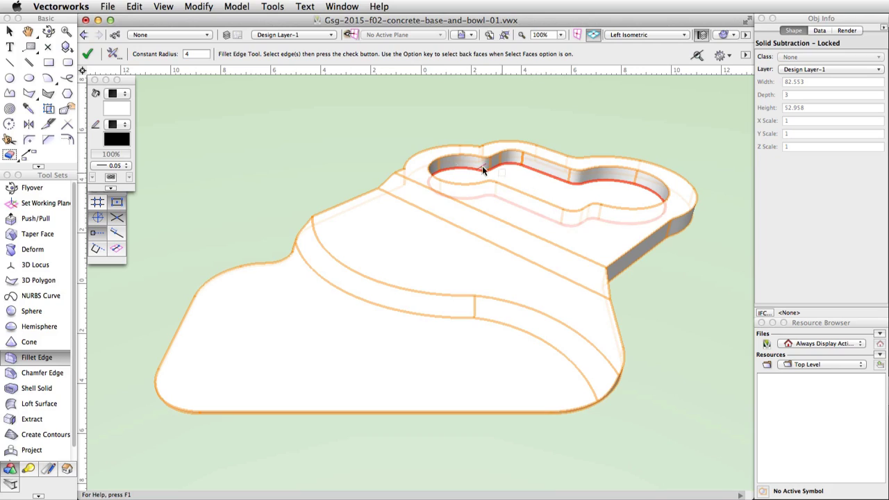
click(195, 53)
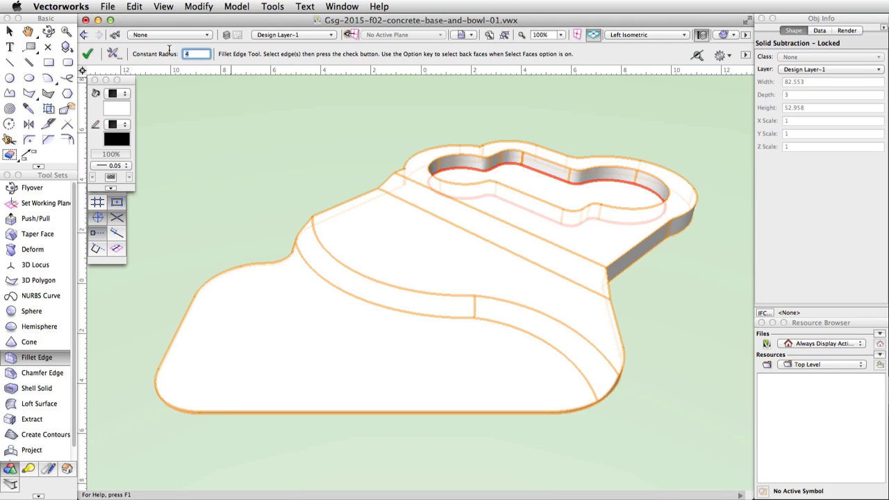
text(2.5)
click(89, 54)
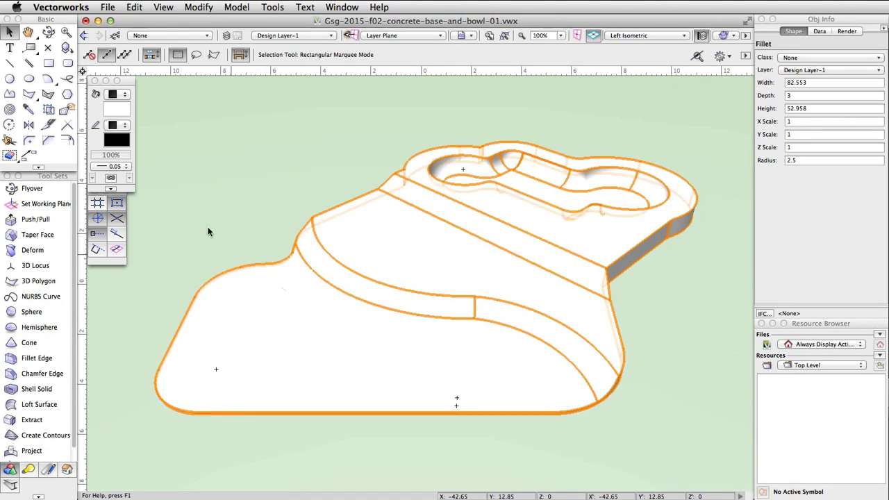
Set the slab's solid fill to a medium gray from the Classic Vectorworks Colors palette.
click(121, 108)
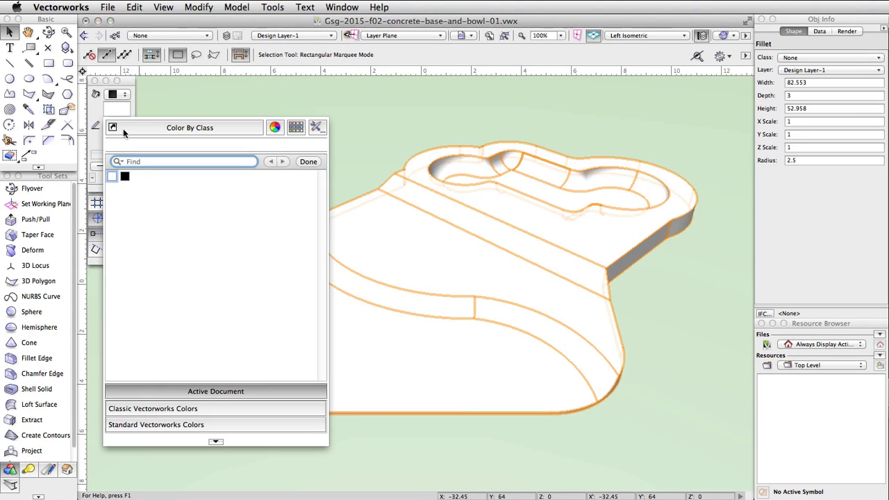
click(182, 408)
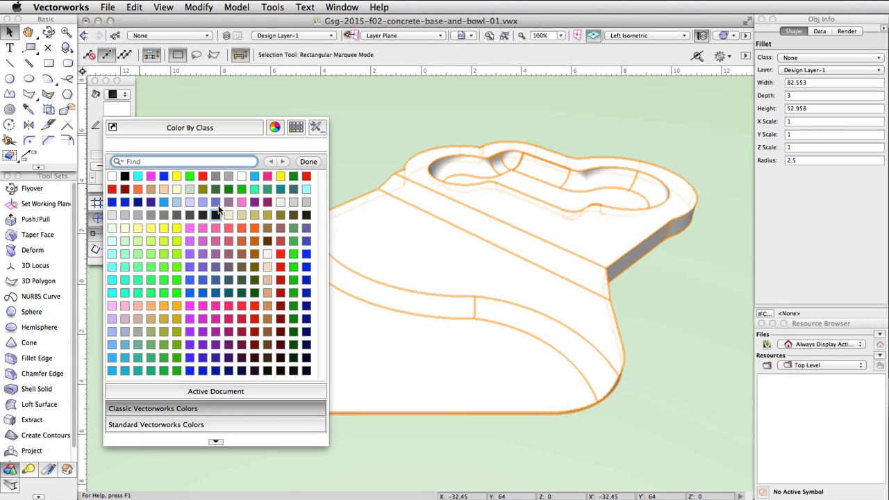
click(216, 177)
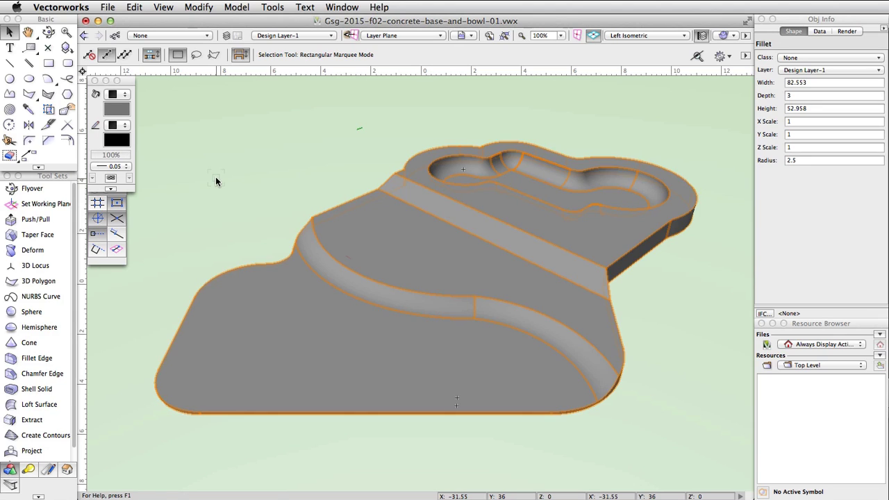
Create a new class named Concrete Base and assign the filleted slab to it.
click(115, 36)
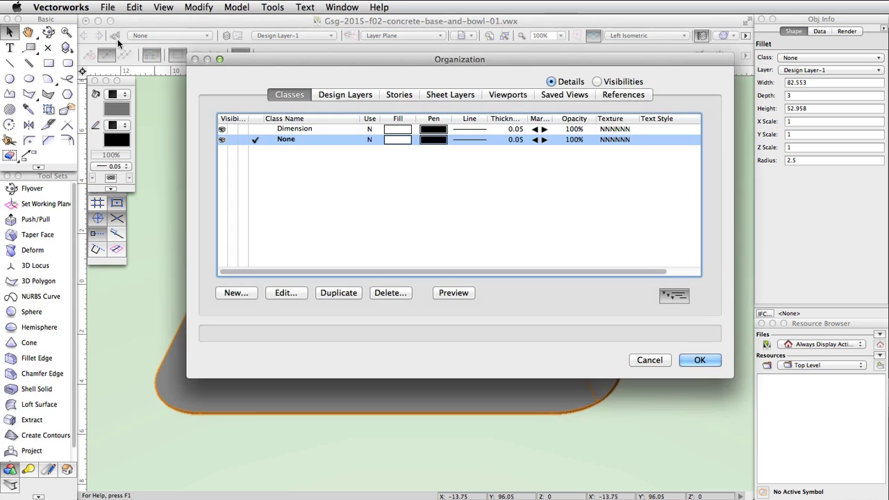
click(237, 293)
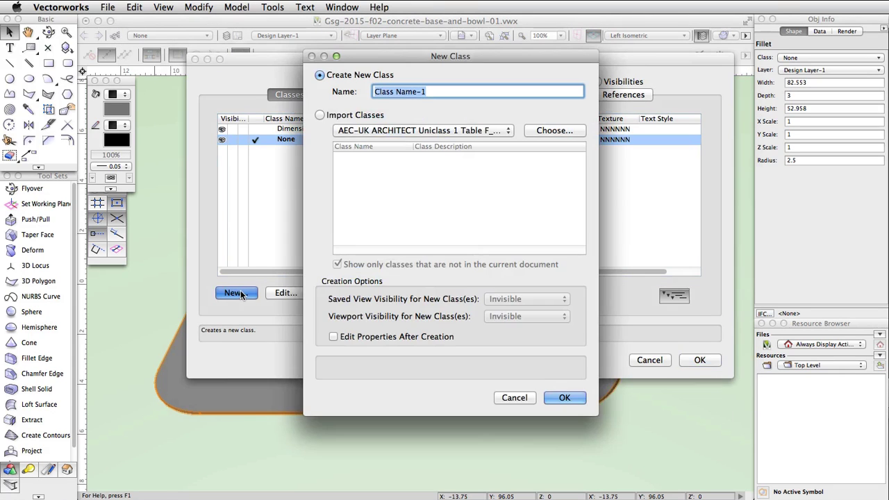
text(C)
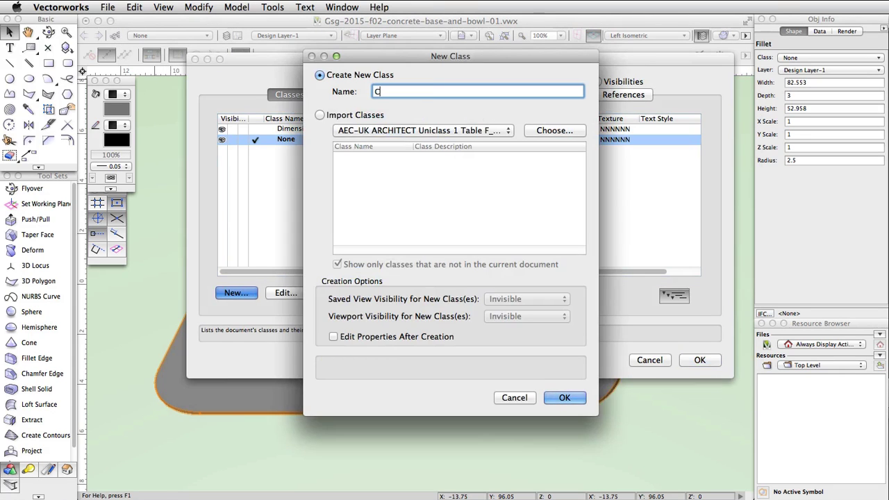
text(oncrete Base)
click(570, 400)
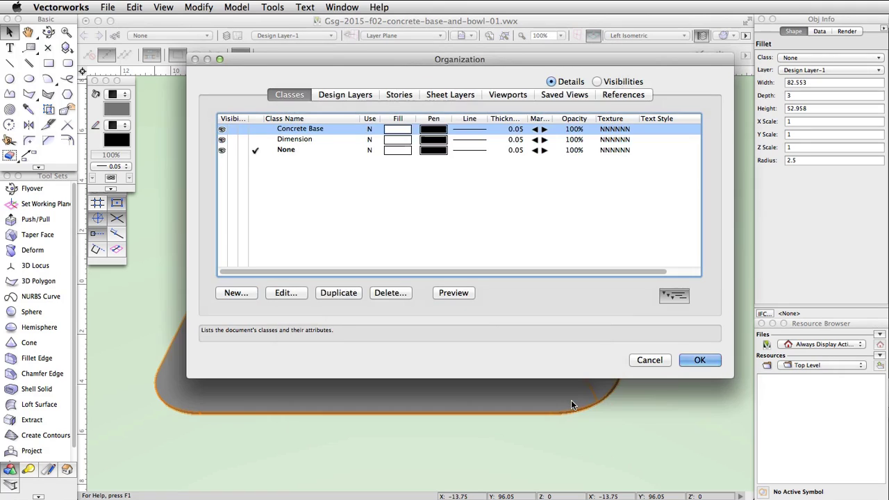
click(704, 359)
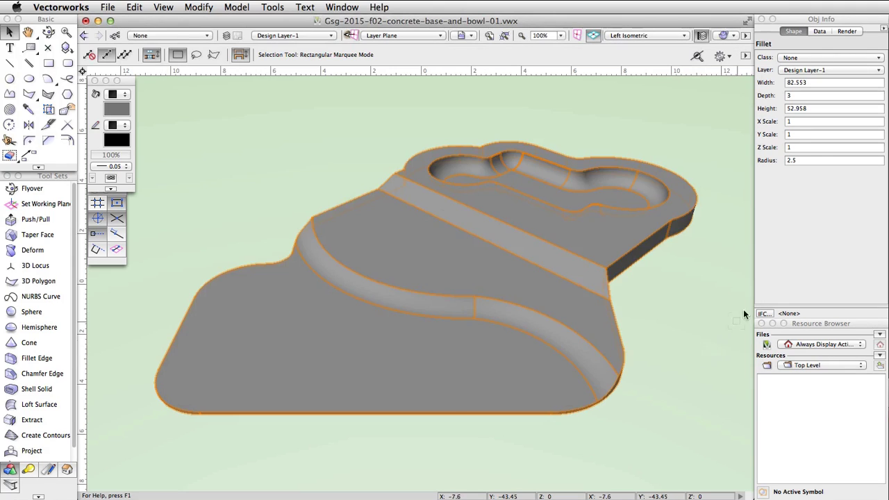
click(868, 57)
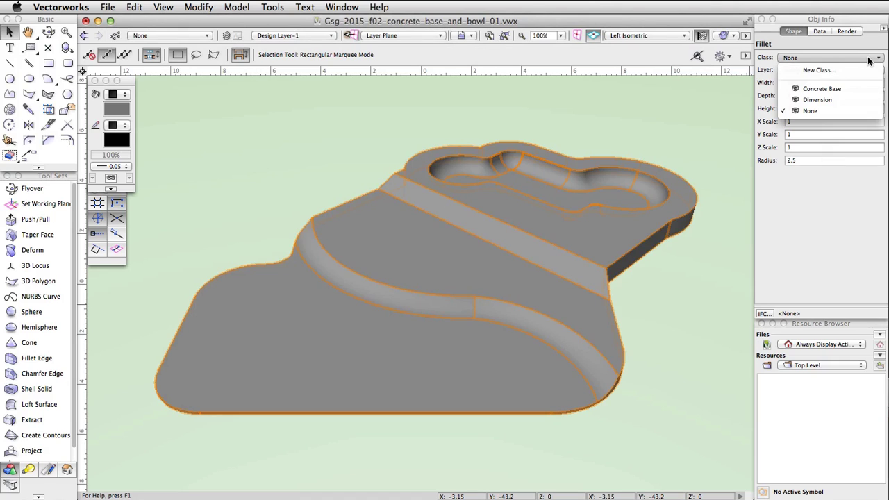
click(864, 89)
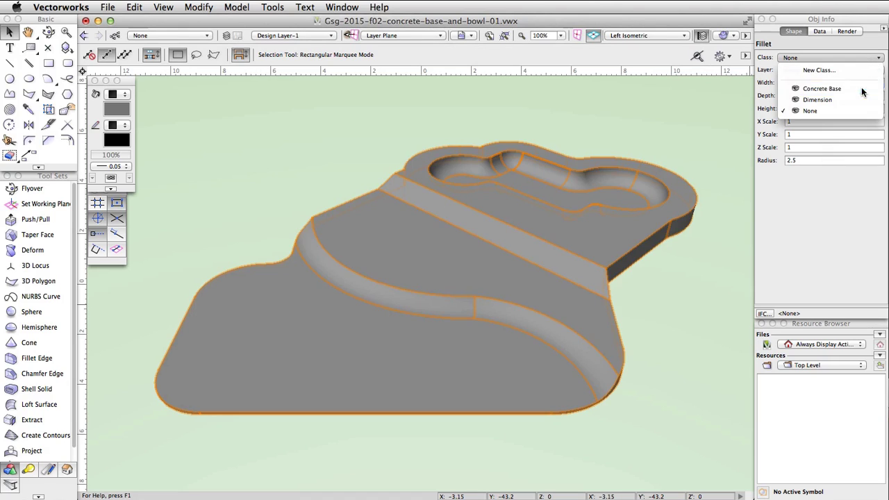